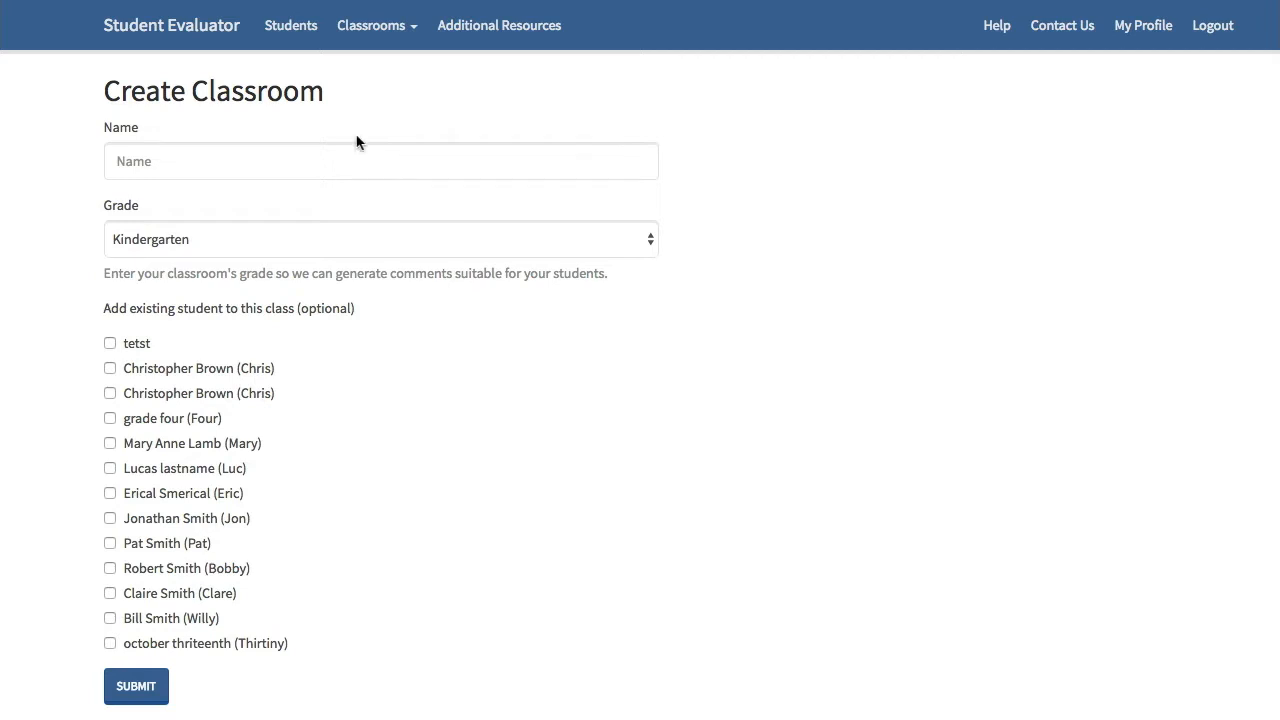
- Create a Kindergarten-grade classroom named "Kindergarten Test" without adding any existing students
left_click(241, 163)
type("Kind")
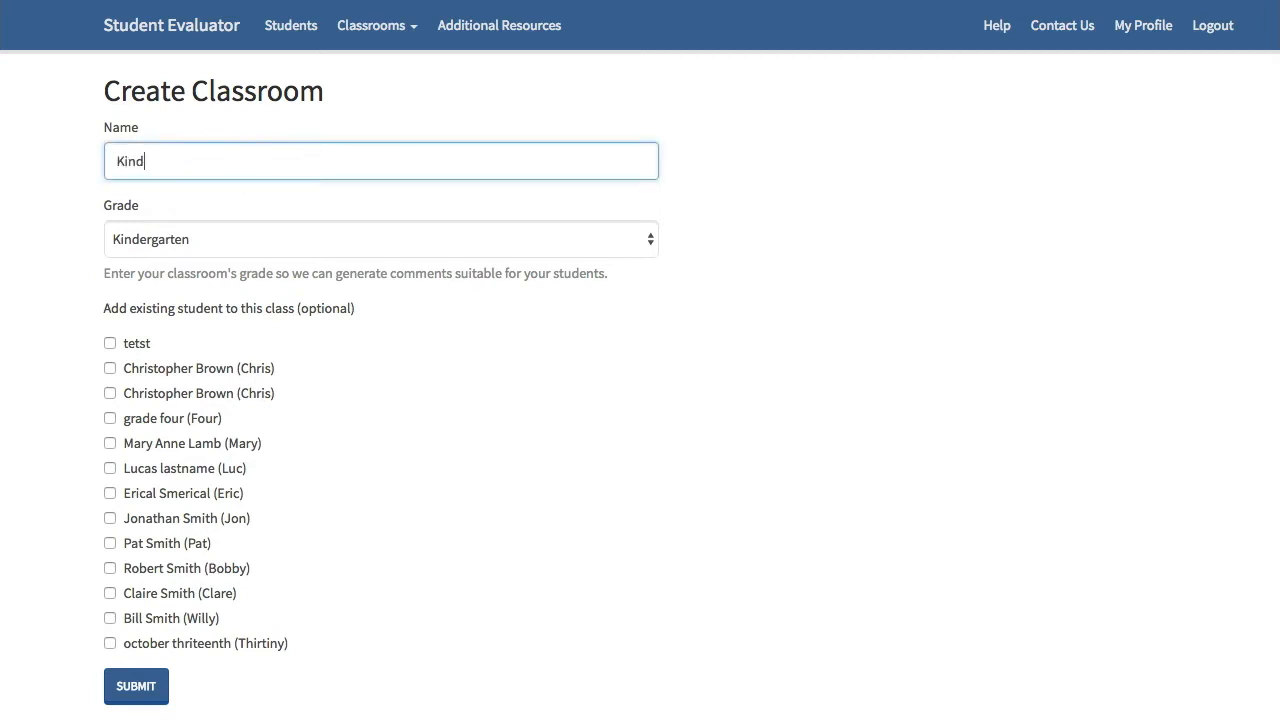
type("ergarten Test")
left_click(115, 368)
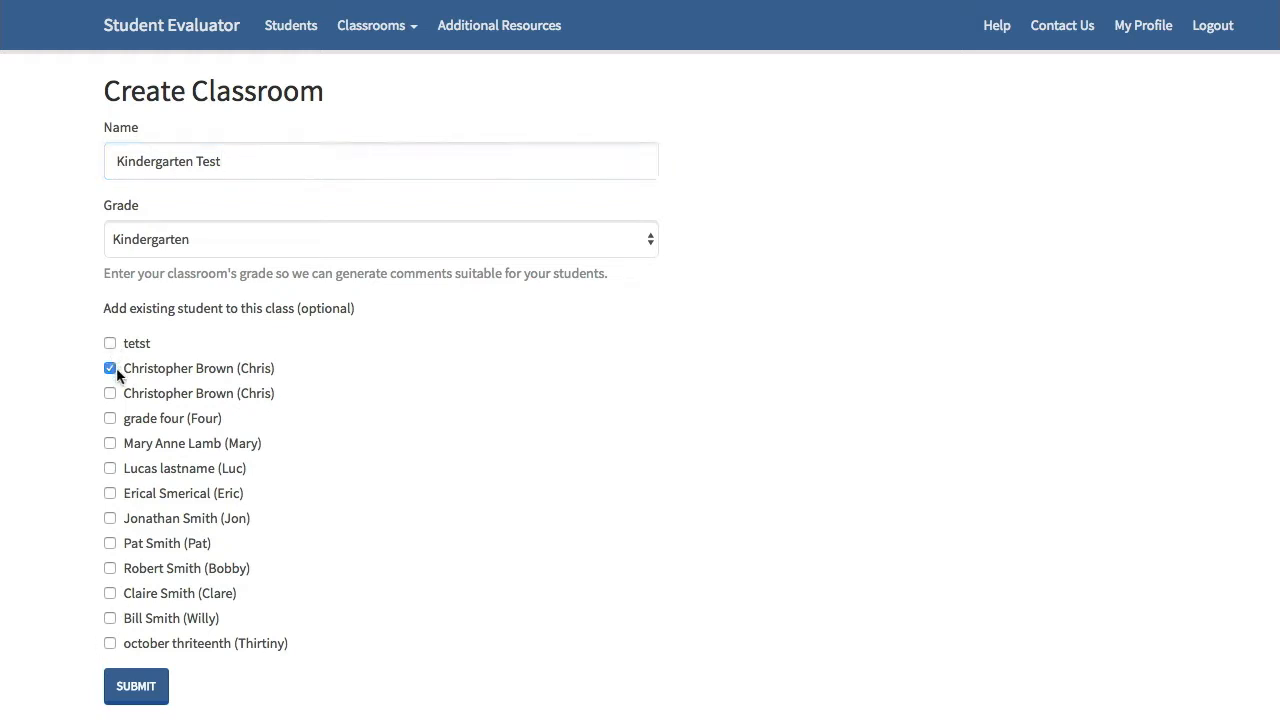
left_click(115, 369)
left_click(136, 687)
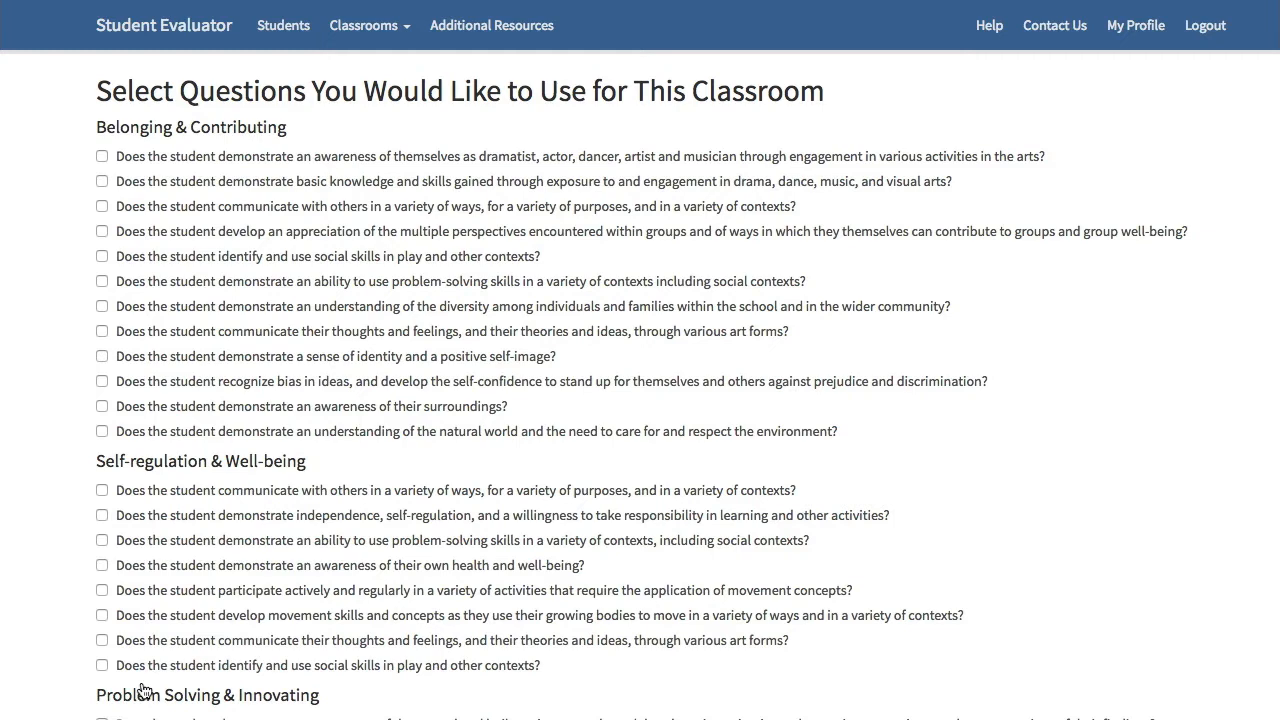
- Choose the first and third questions under both Belonging & Contributing and Self-regulation & Well-being for the classroom
left_click(102, 156)
left_click(102, 206)
scroll(135, 260, "down", 5)
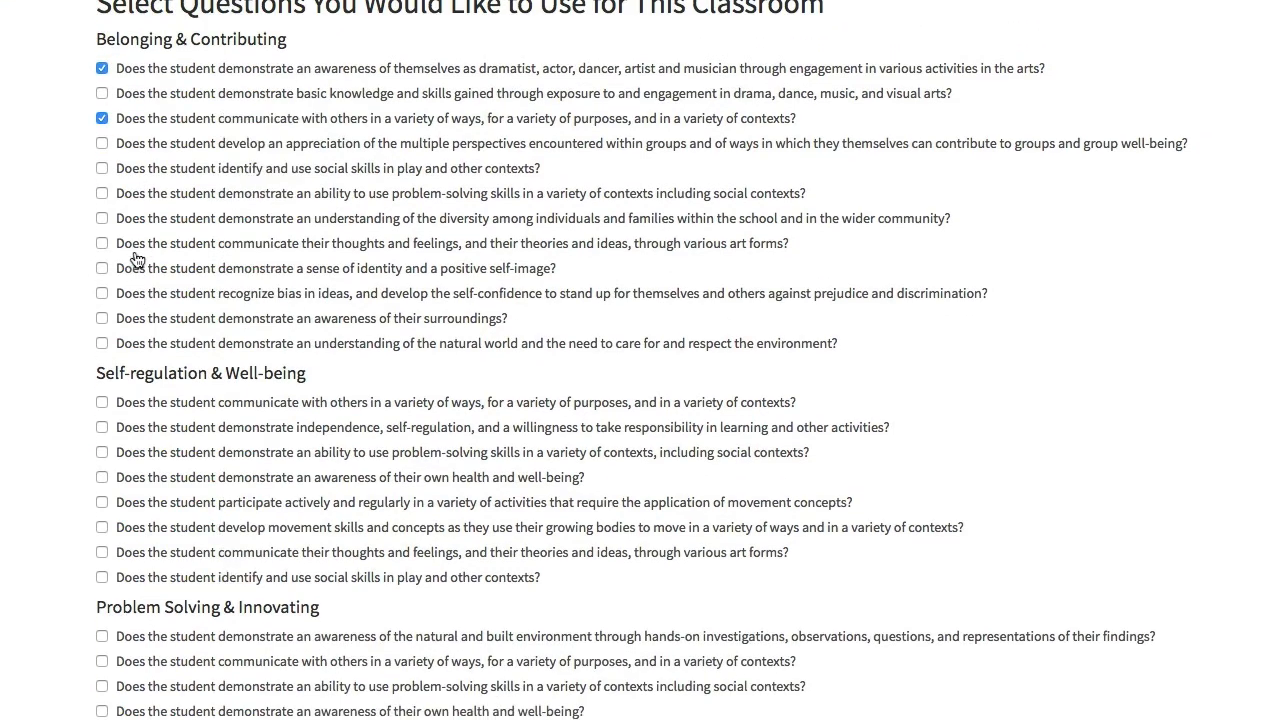
left_click(102, 254)
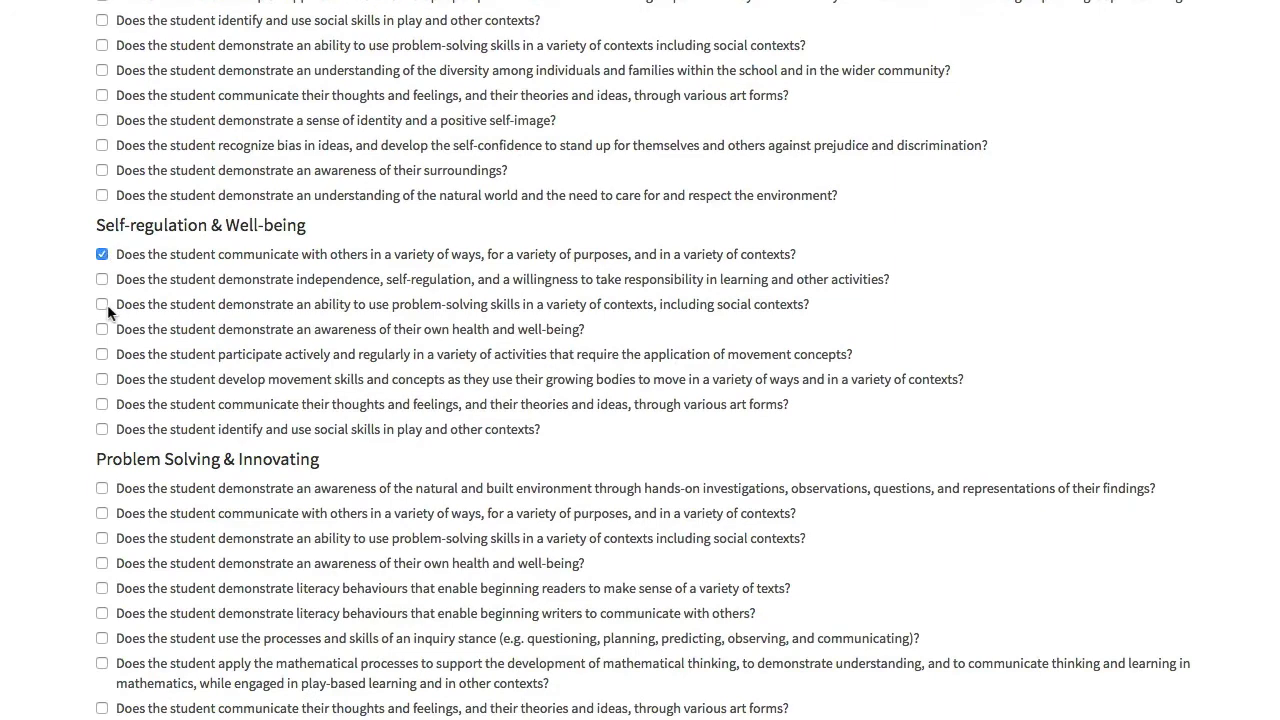
left_click(102, 304)
- Choose the first and third questions under Problem Solving & Innovating and Demonstrating Literacy & Mathematics Behaviours, and save the question selection
scroll(243, 357, "down", 3)
scroll(243, 357, "down", 3)
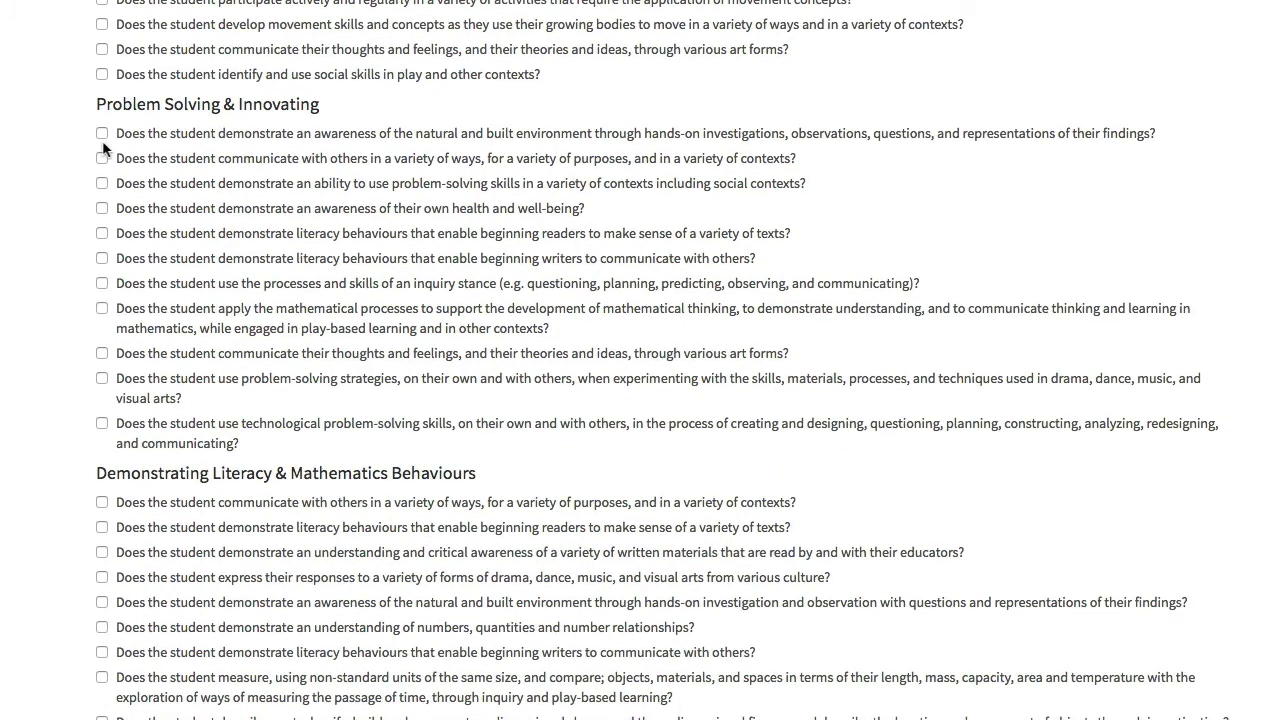
scroll(223, 263, "down", 4)
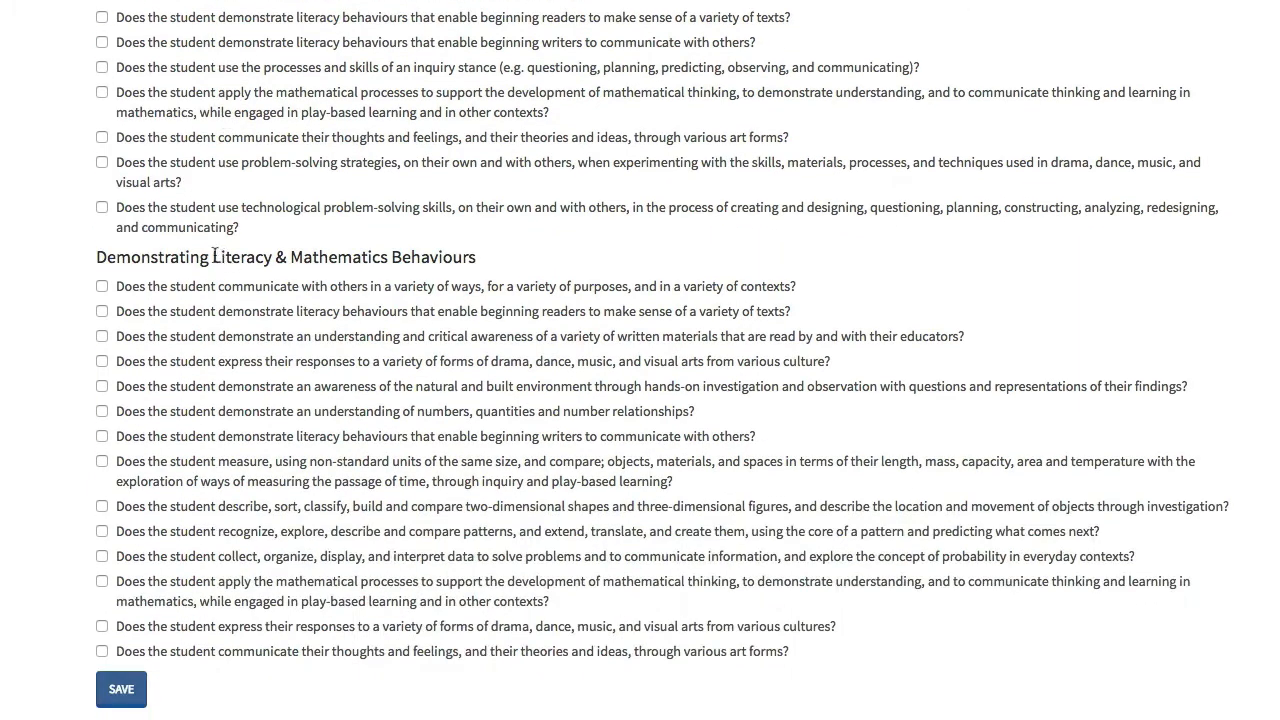
left_click(102, 286)
left_click(103, 336)
left_click(123, 690)
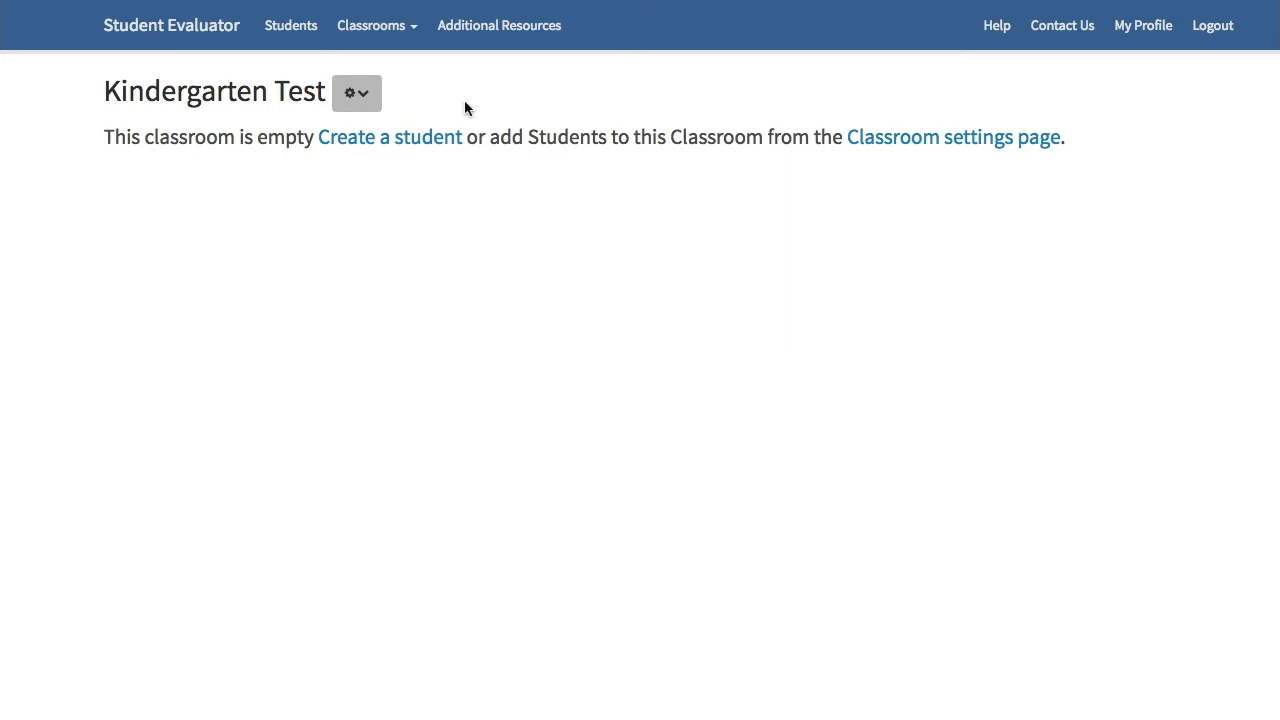
- Start a new student for the empty classroom and enter the student's first, last and preferred names
left_click(424, 139)
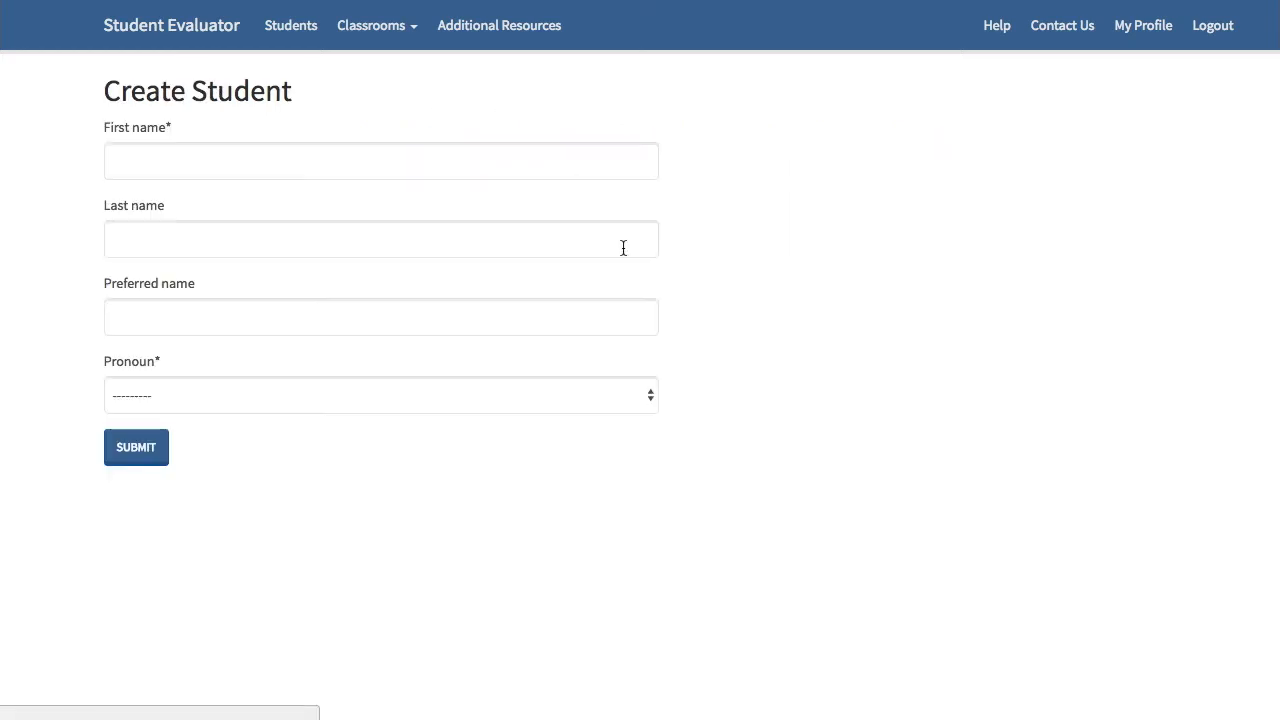
left_click(292, 172)
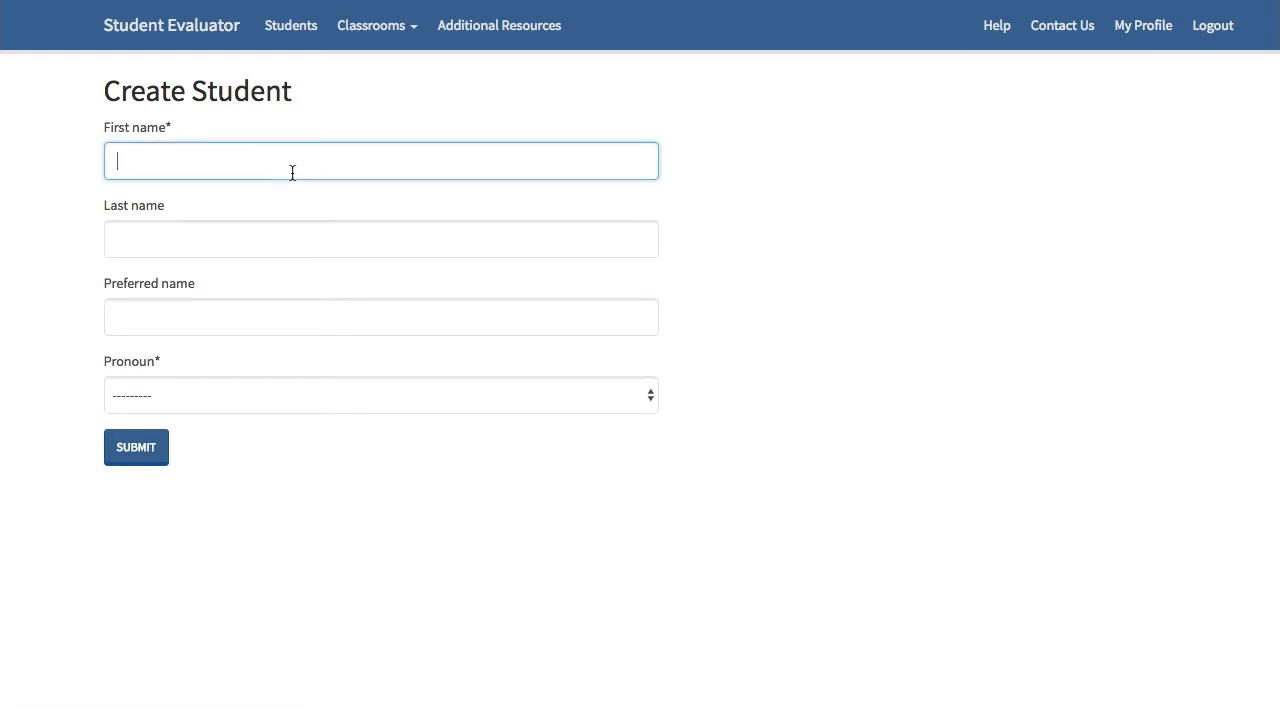
type("Thomas")
key("Tab")
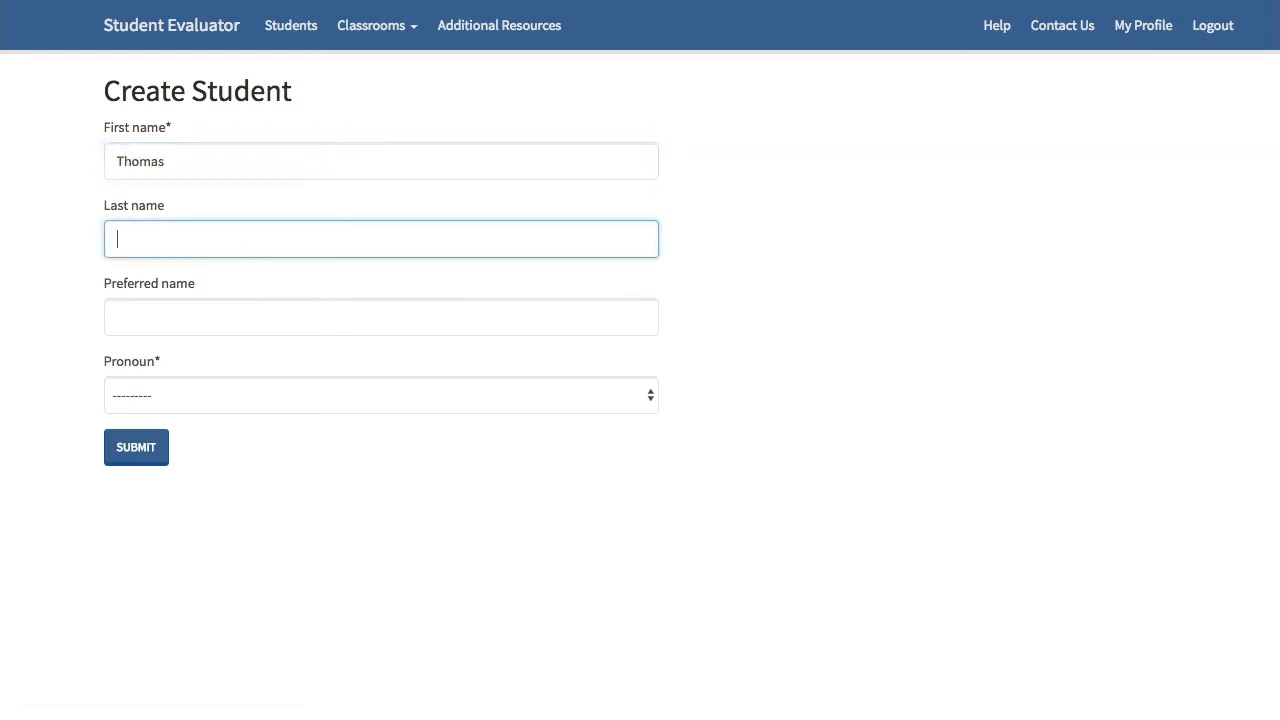
type("Smith")
key("Tab")
type("T")
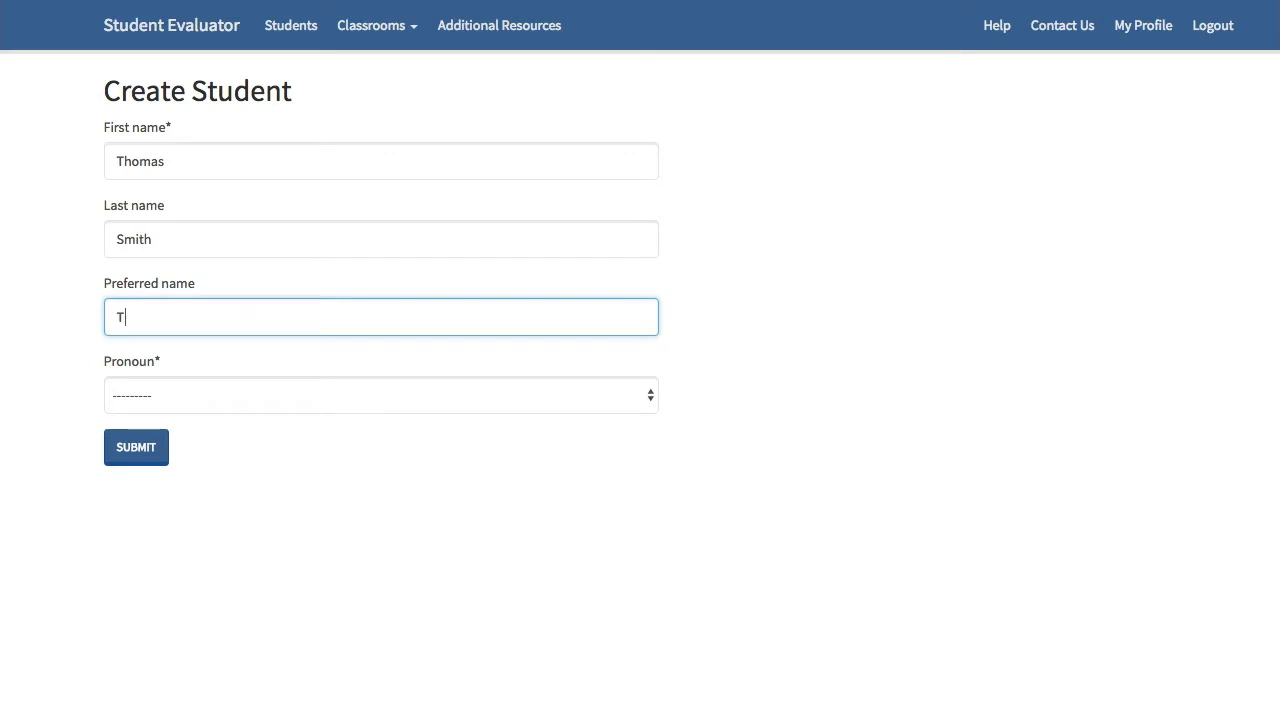
type("ommy")
- Set the student's pronoun to Male and submit the student record
left_click(170, 386)
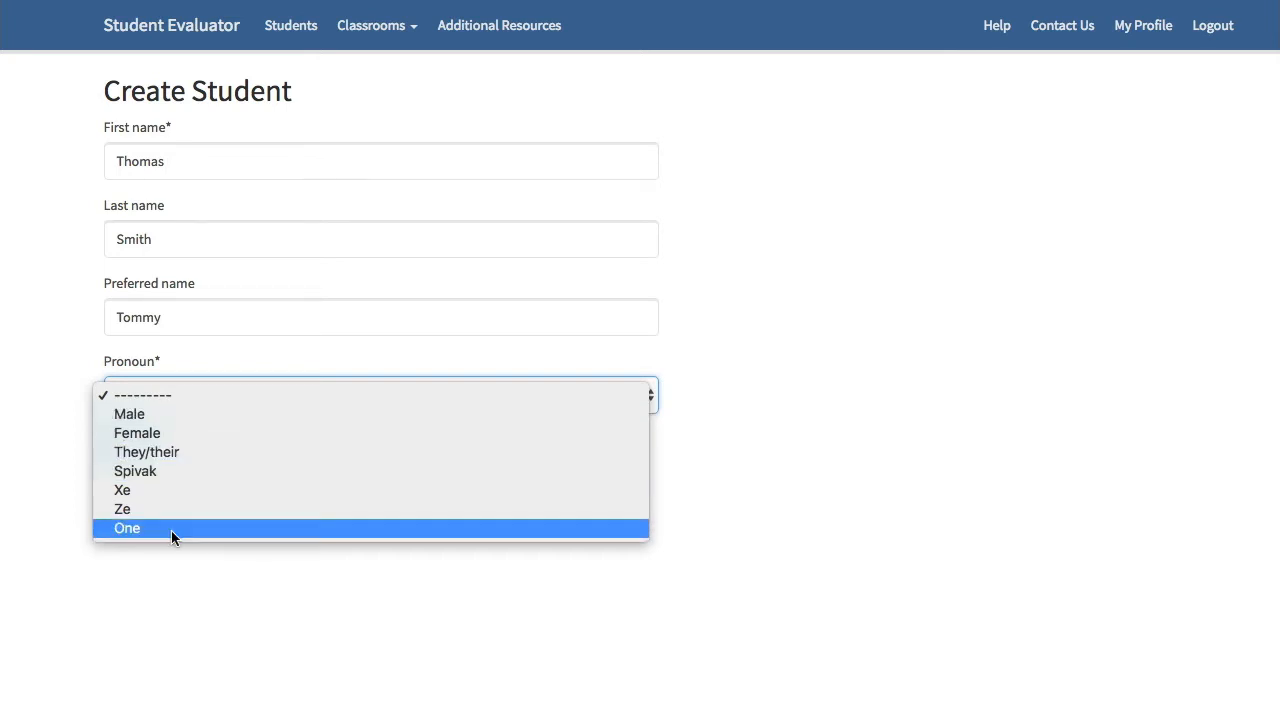
left_click(153, 412)
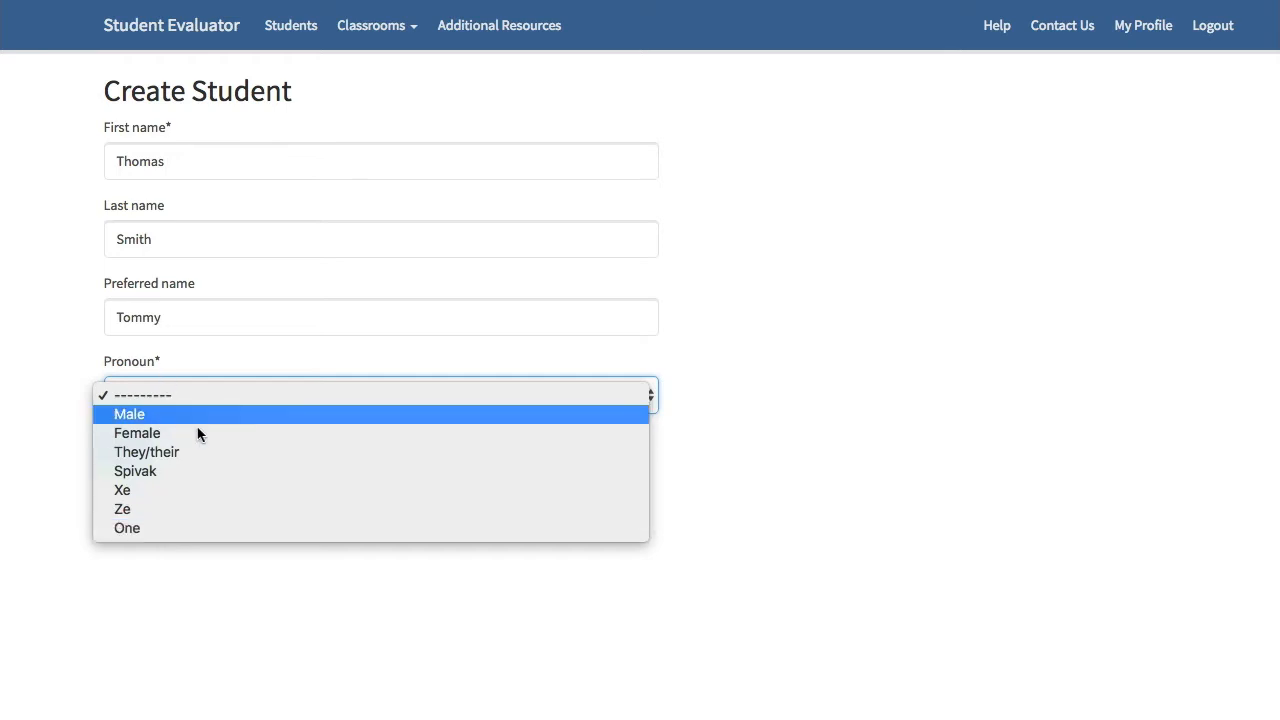
left_click(159, 452)
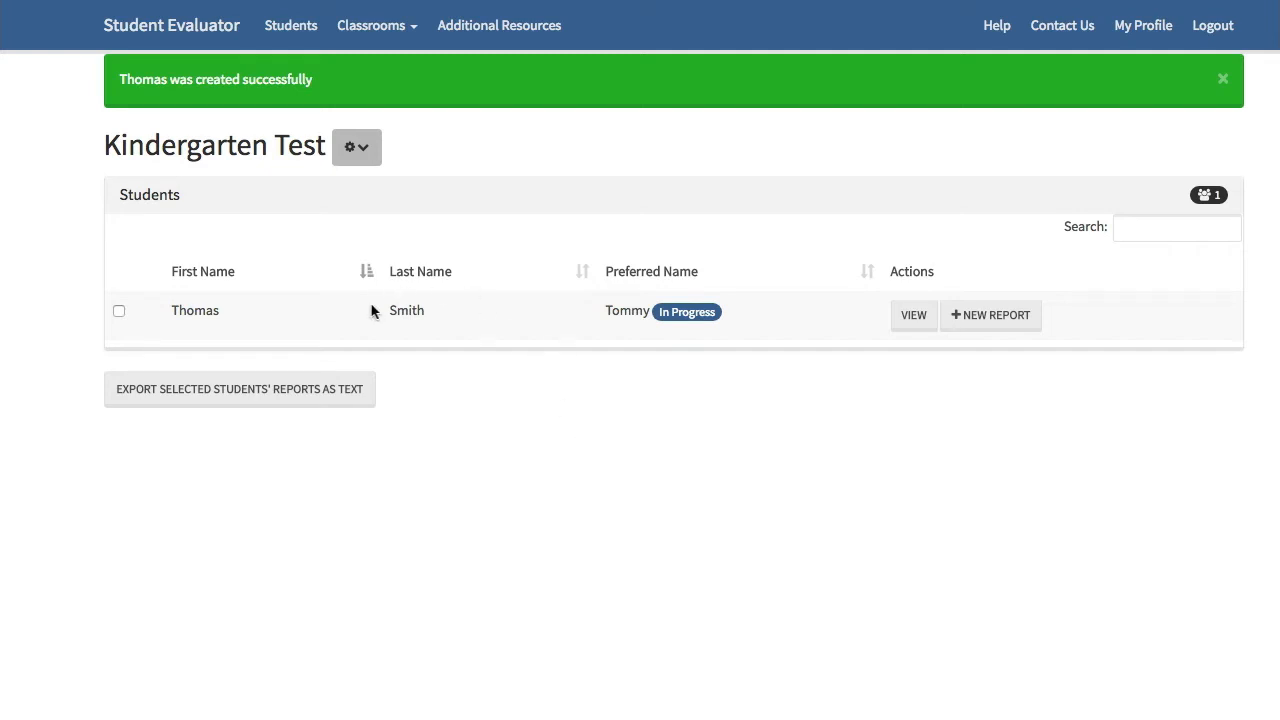
- Start a new report for the created student and consult the evaluation help, keeping that student selected
left_click(989, 318)
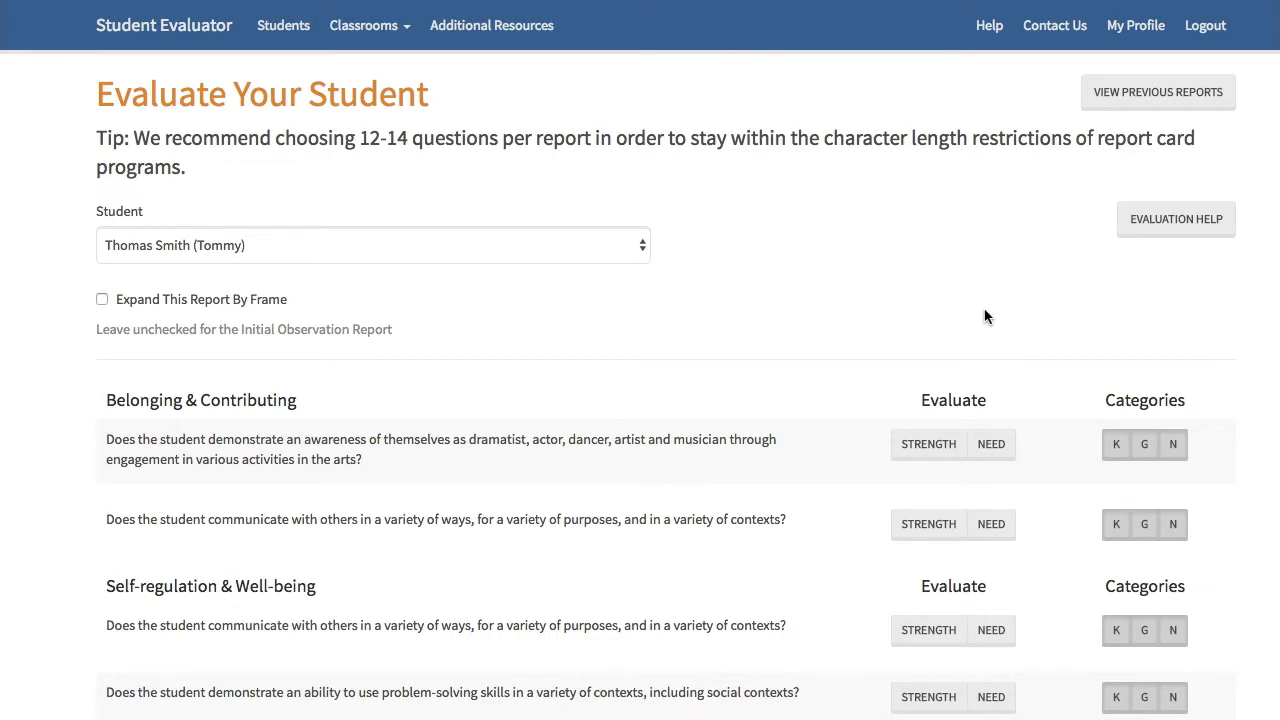
left_click(1196, 235)
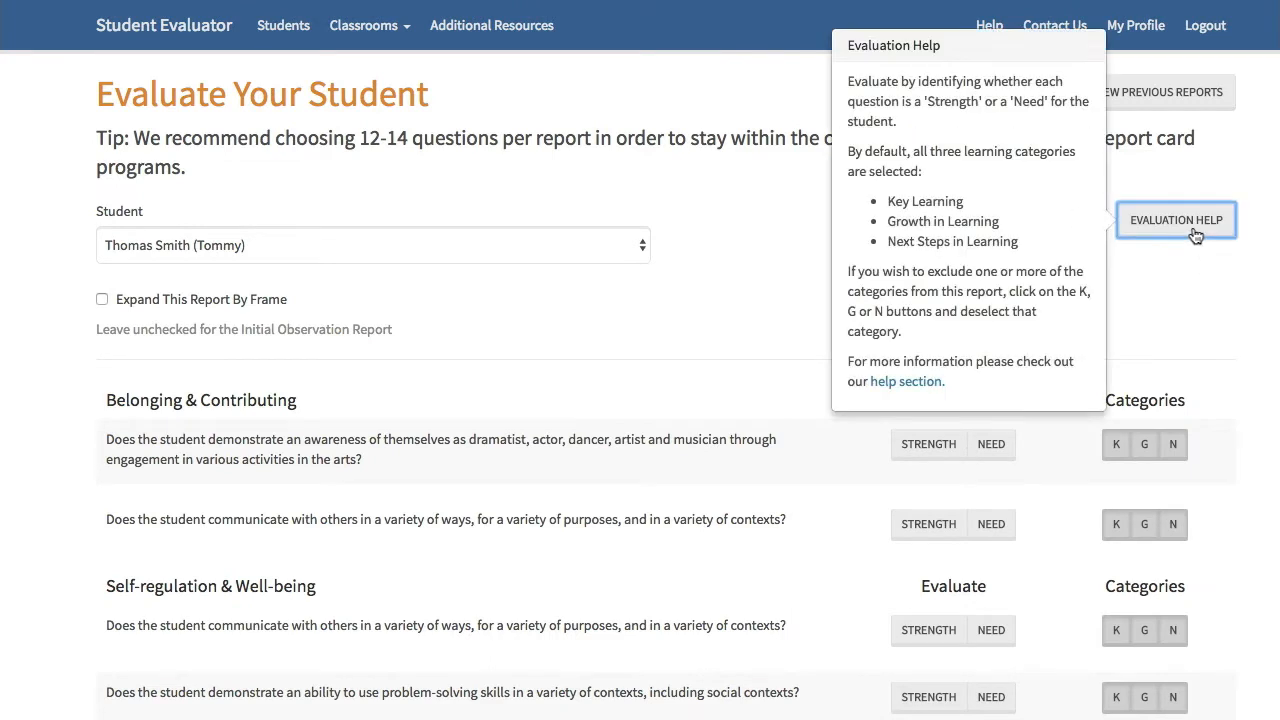
left_click(1196, 235)
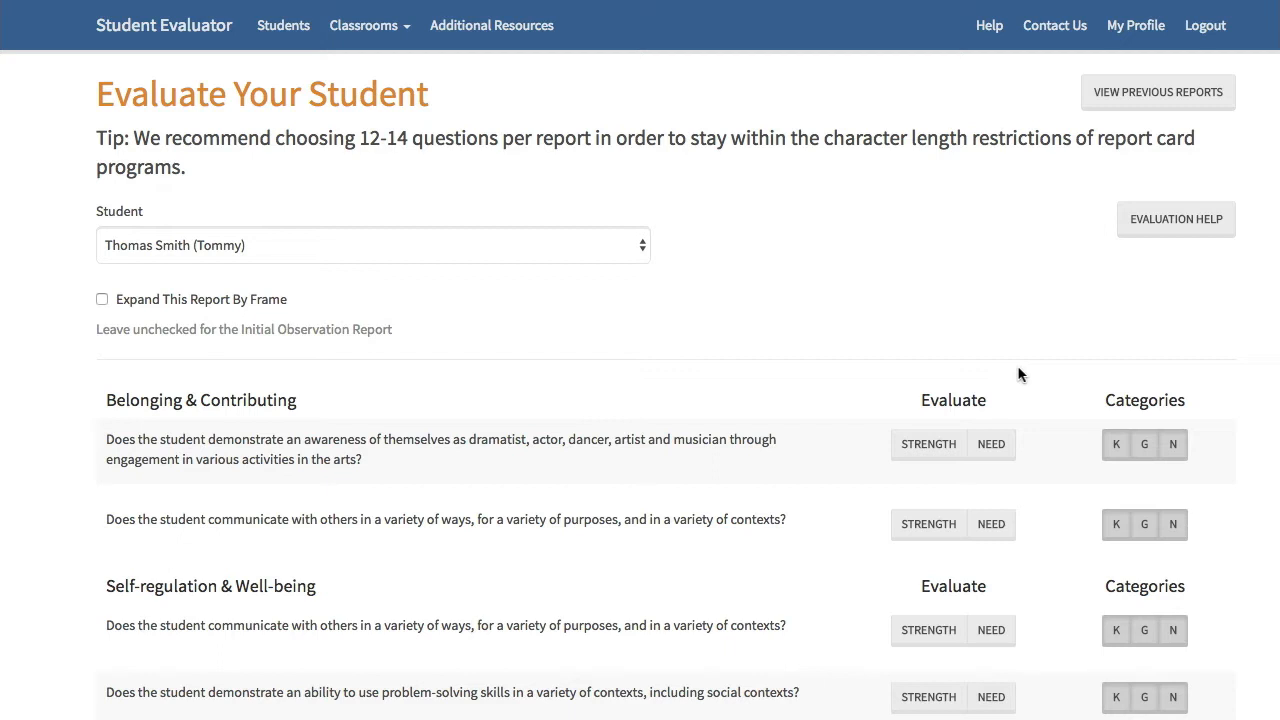
left_click(437, 252)
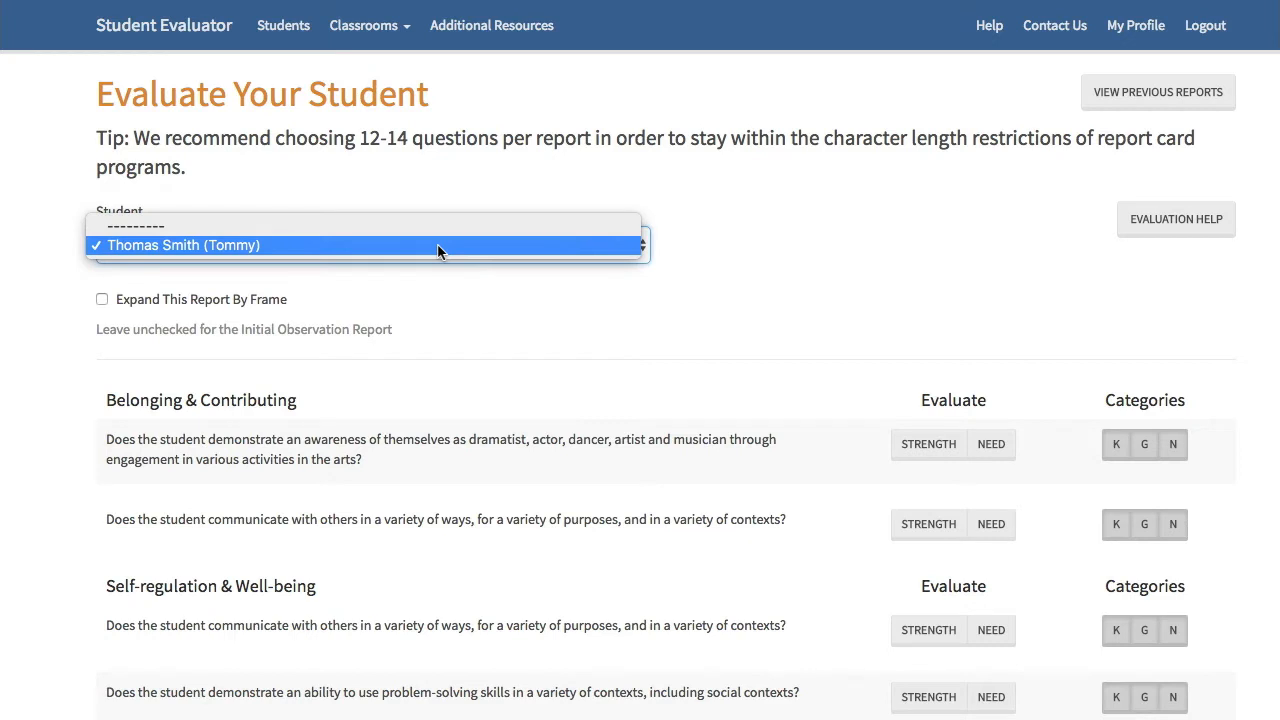
left_click(438, 247)
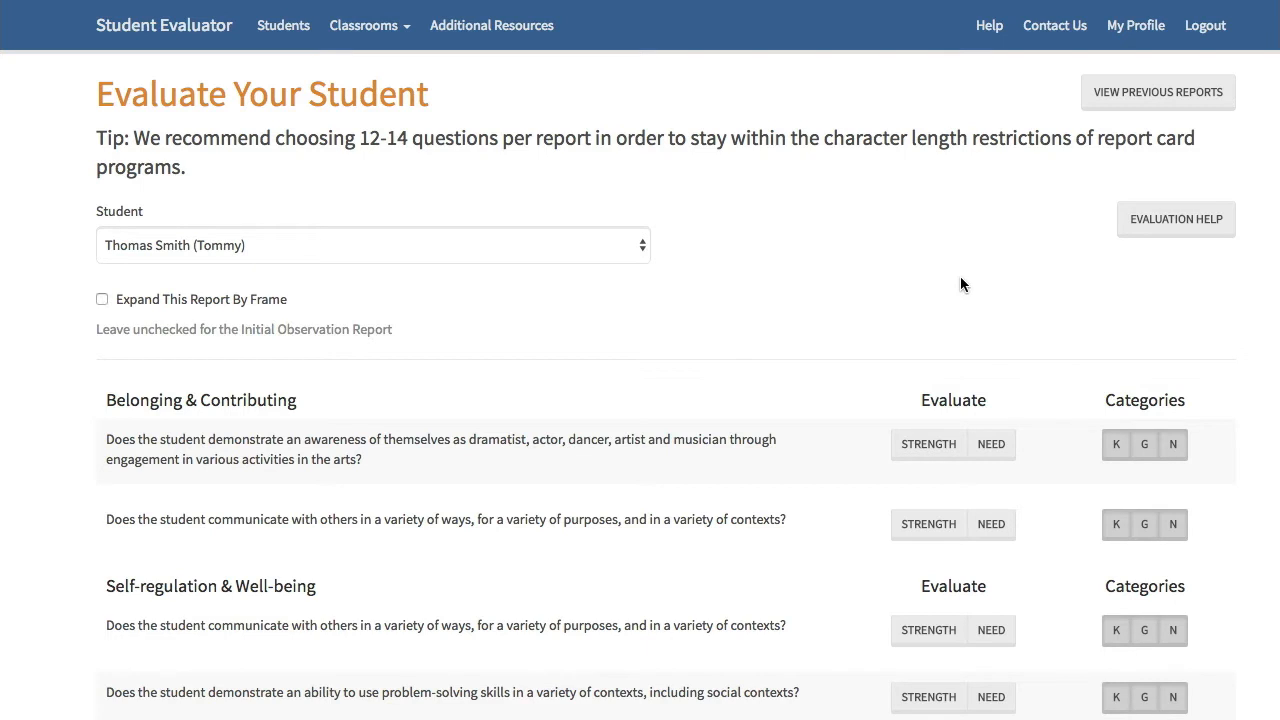
- Under Belonging & Contributing, exclude category G from the arts question and rate it Strength, and rate the communication question Need
scroll(960, 278, "down", 5)
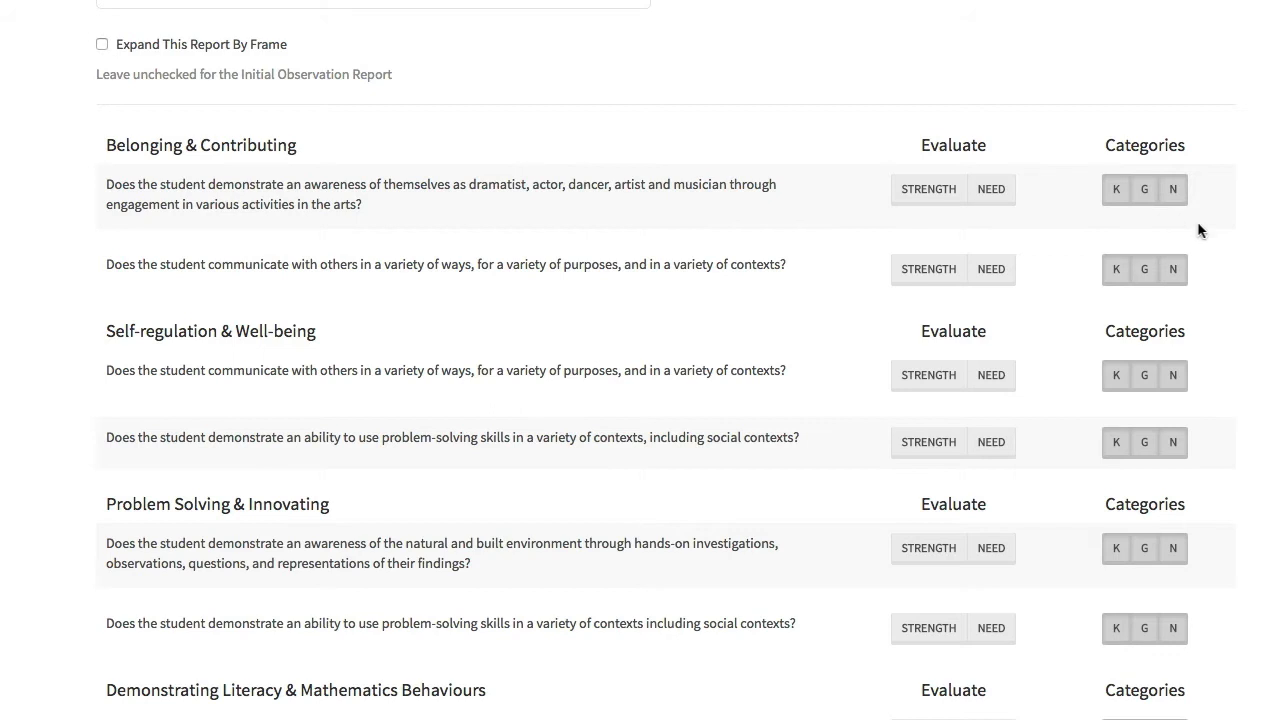
left_click(1145, 198)
left_click(929, 190)
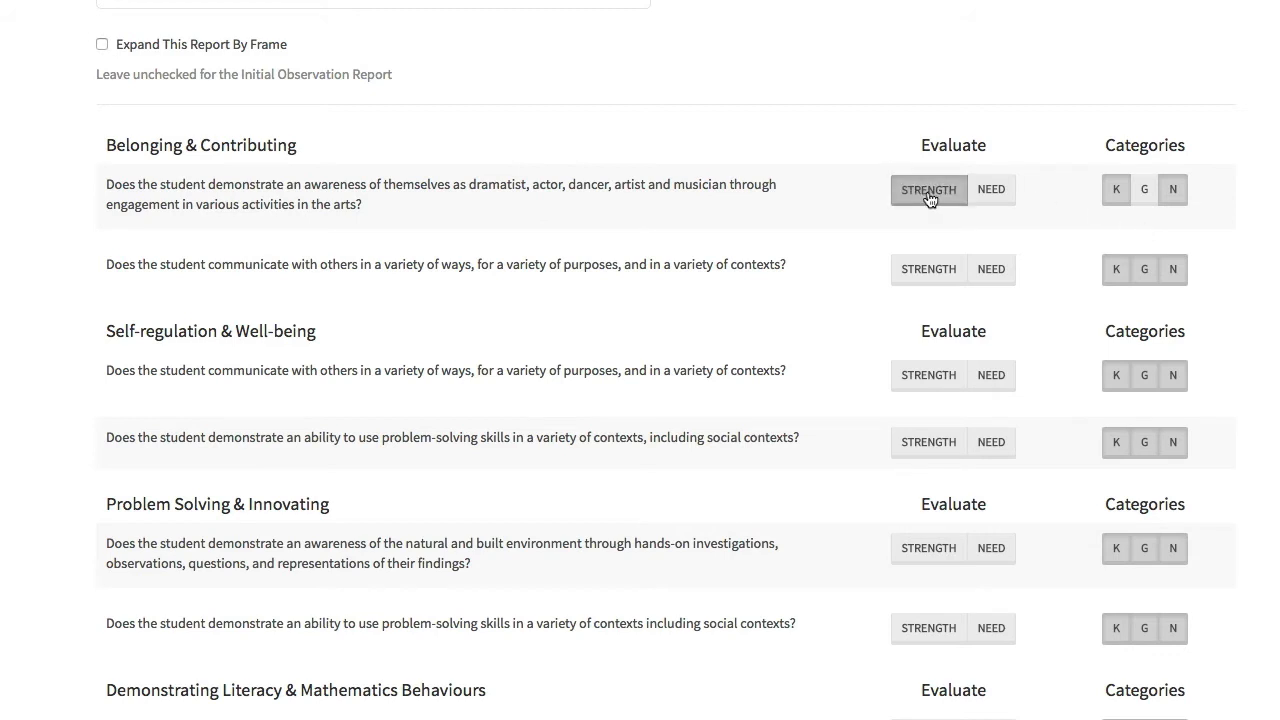
left_click(988, 269)
- Rate the first question Strength and the second Need in both Self-regulation & Well-being and Problem Solving & Innovating
left_click(922, 377)
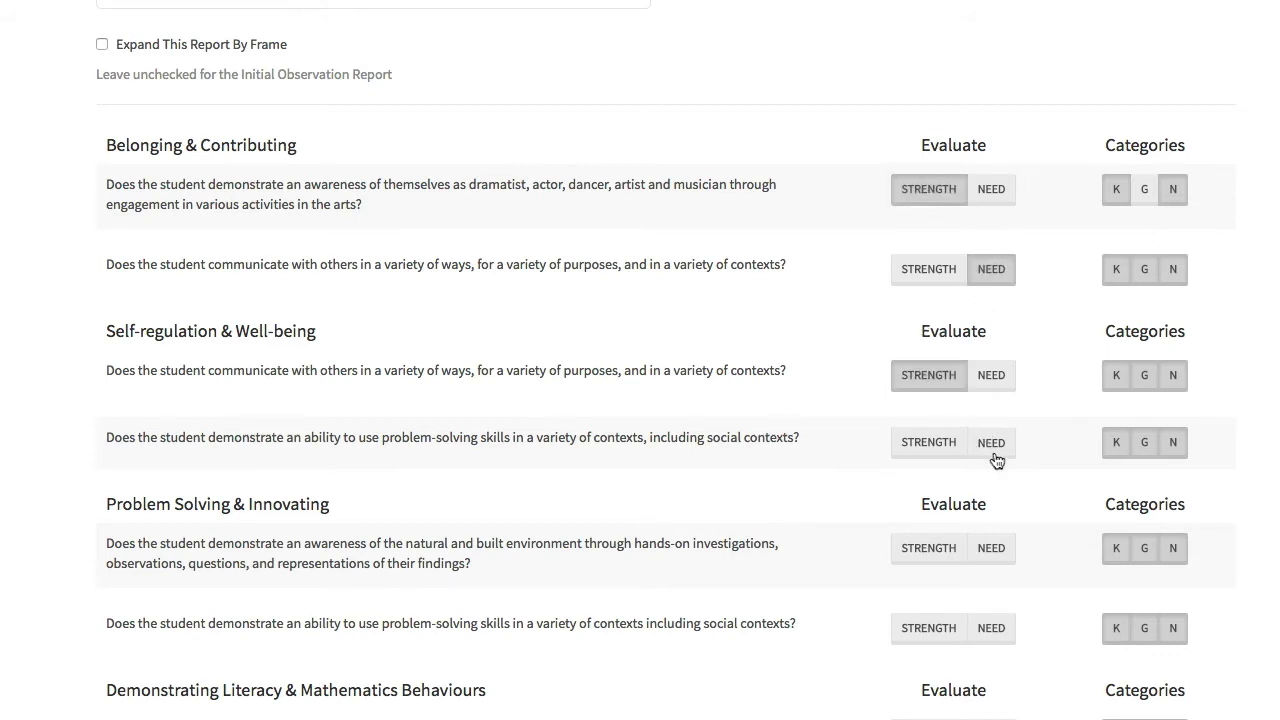
left_click(992, 448)
scroll(1008, 472, "down", 2)
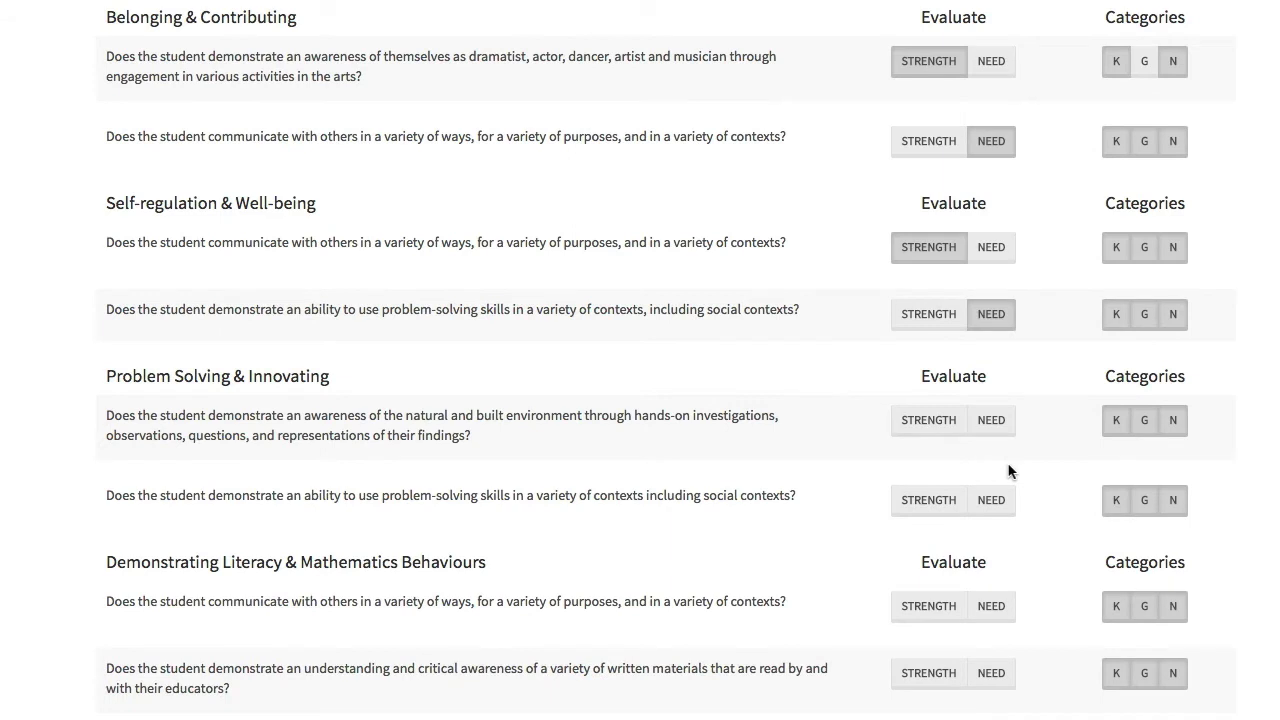
left_click(908, 420)
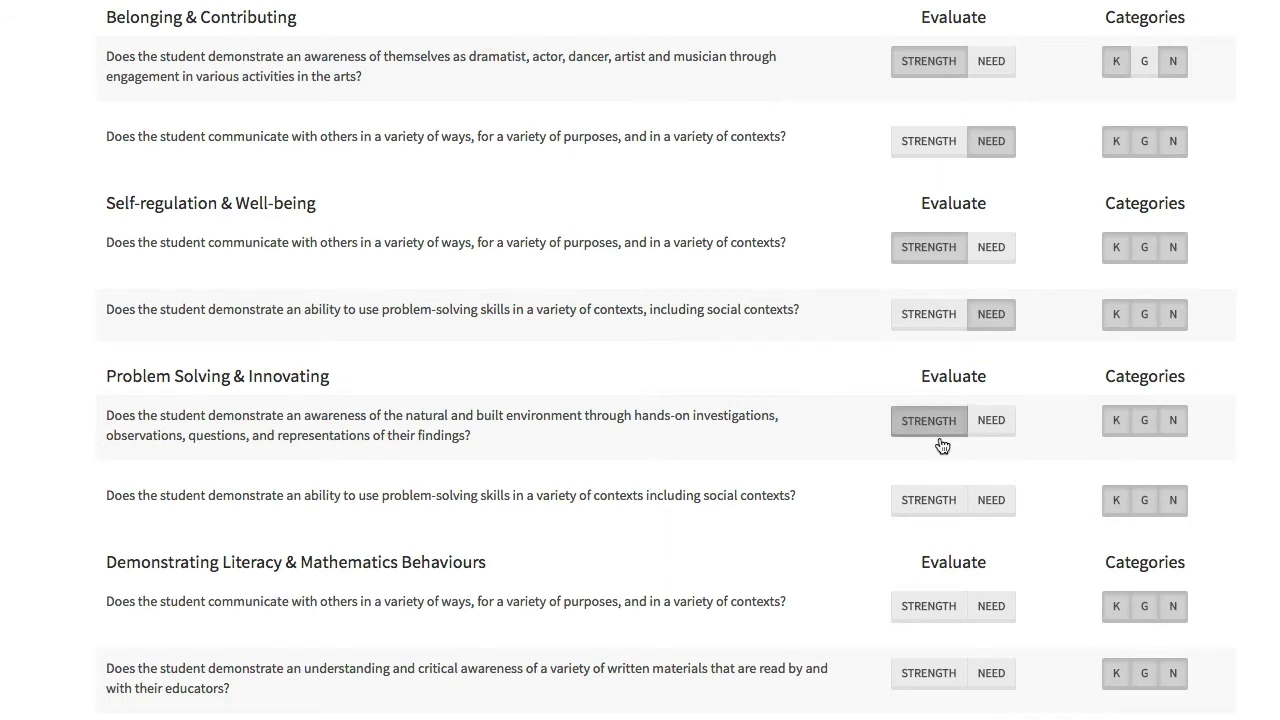
left_click(992, 508)
- Under Demonstrating Literacy & Mathematics Behaviours, rate the communication question Strength and the written materials question Need
scroll(995, 519, "down", 1)
scroll(968, 503, "down", 2)
left_click(915, 470)
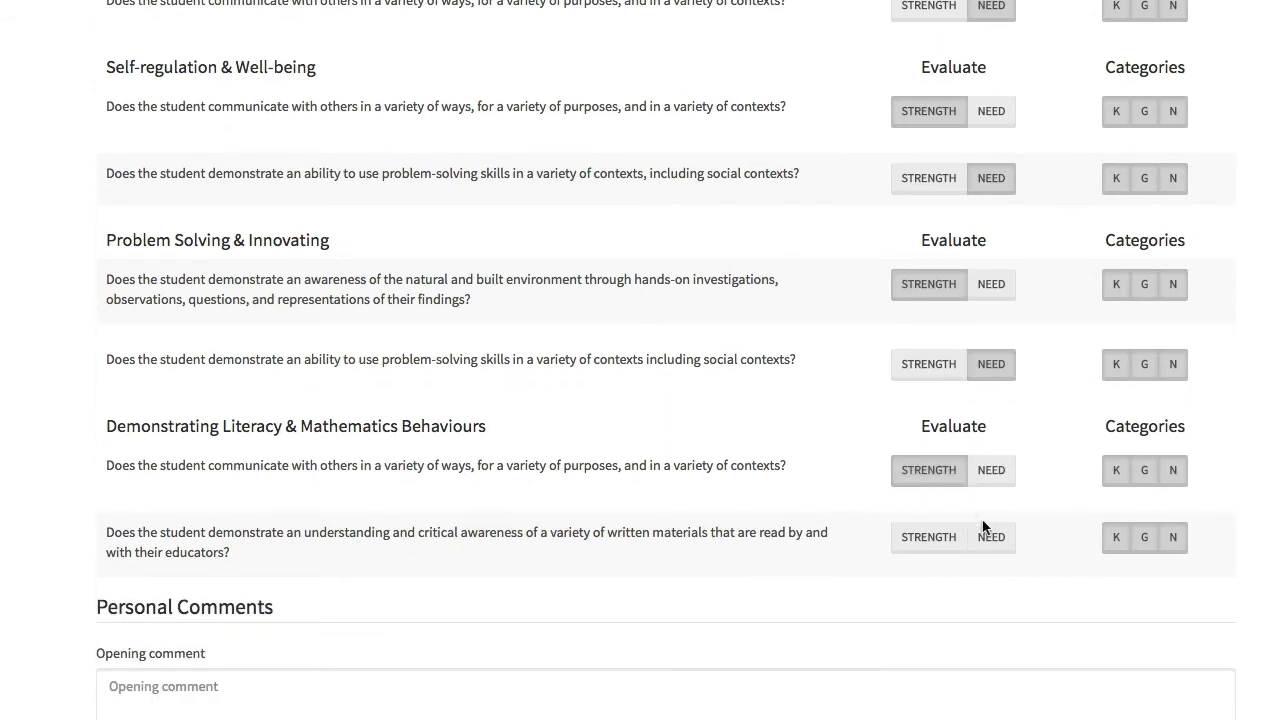
left_click(991, 535)
- Enter "Add an opening." as the report's opening comment
scroll(620, 500, "down", 2)
scroll(618, 501, "down", 2)
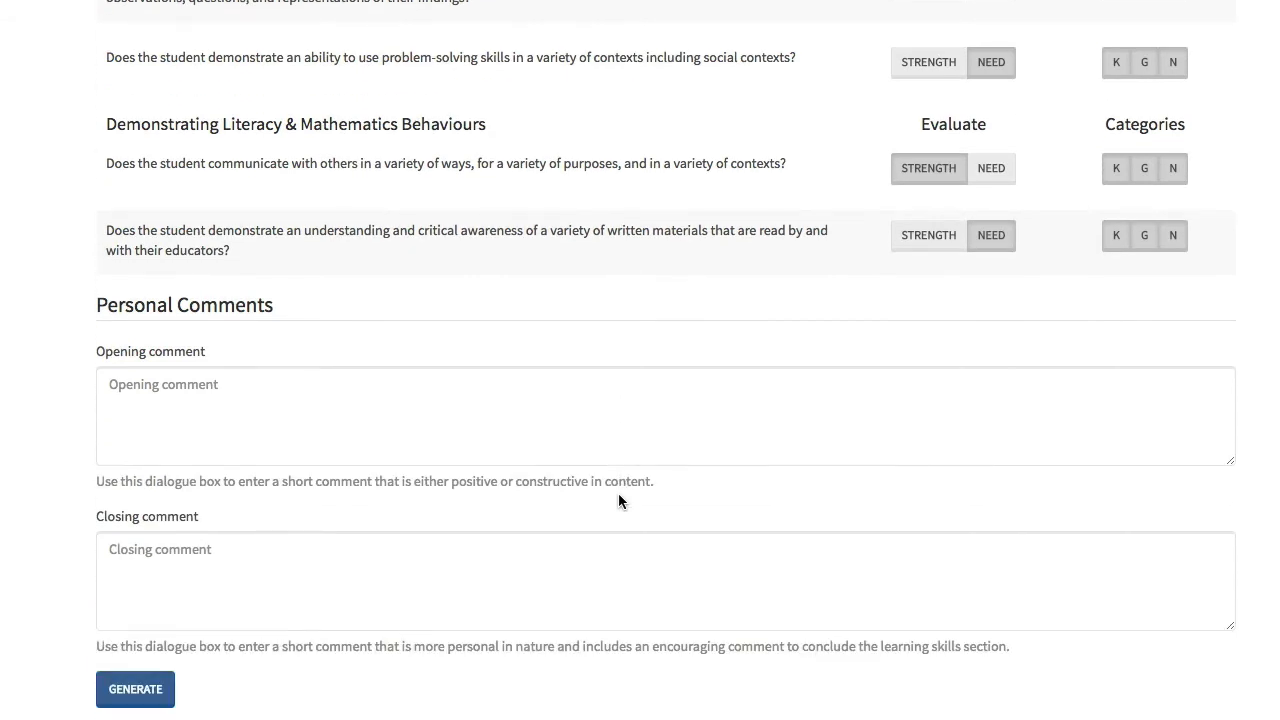
left_click(418, 390)
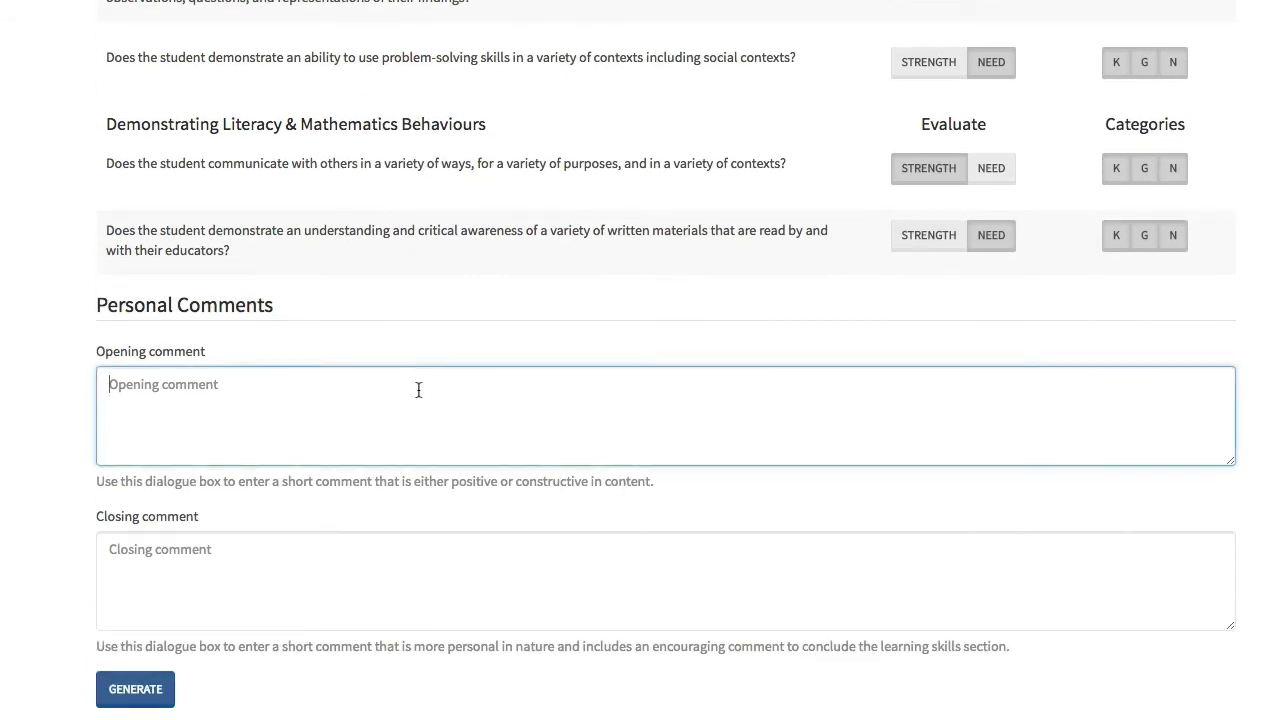
type("Add an opening.")
key("Tab")
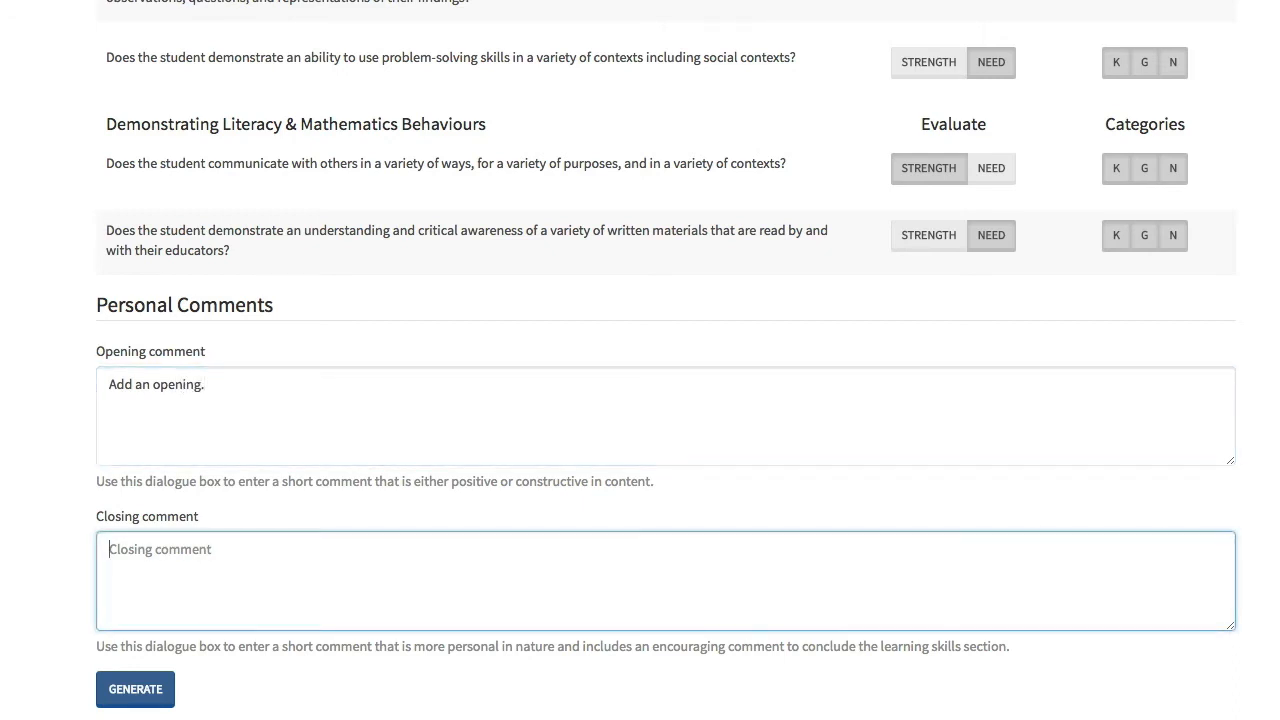
- Enter "Add a closing comment." as the report's closing comment
type("Add a closging")
key("BackSpace")
key("BackSpace")
key("BackSpace")
key("BackSpace")
type("ing. ")
type("comment.")
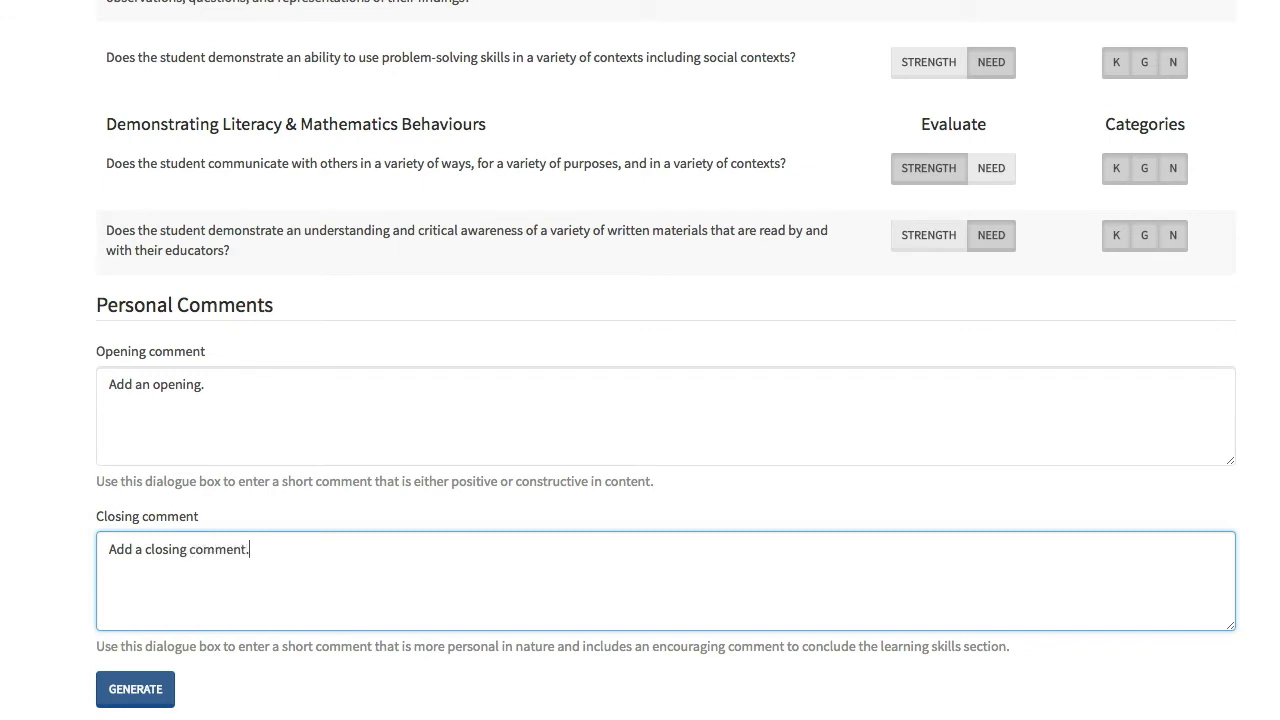
- Generate the student's report, regenerate it once for a new selection of comments, and save it to continue to editing
left_click(150, 690)
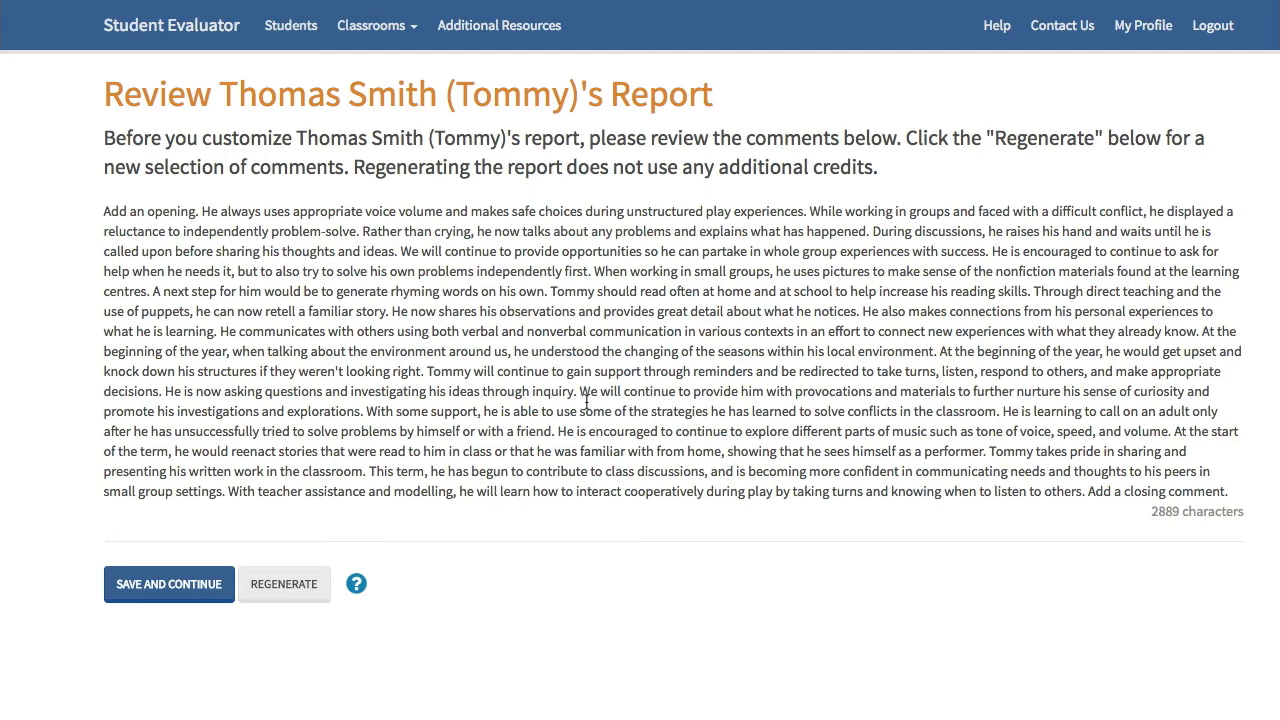
left_click(284, 585)
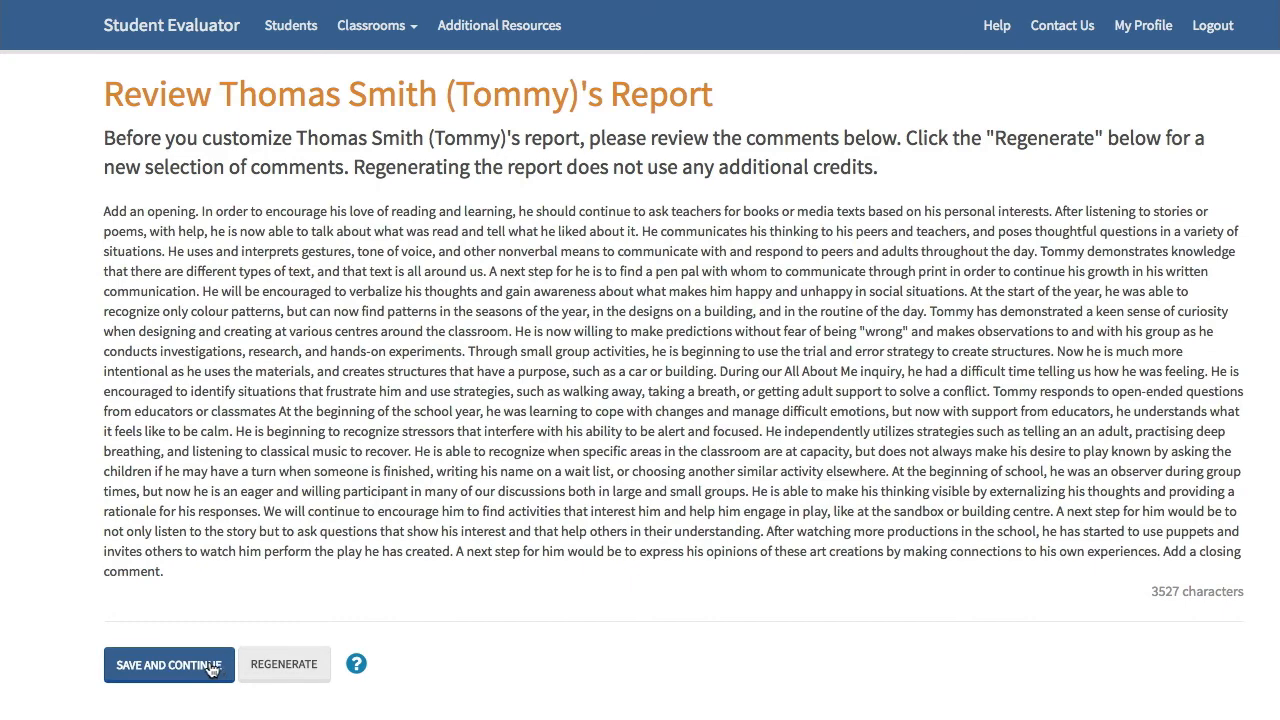
left_click(168, 665)
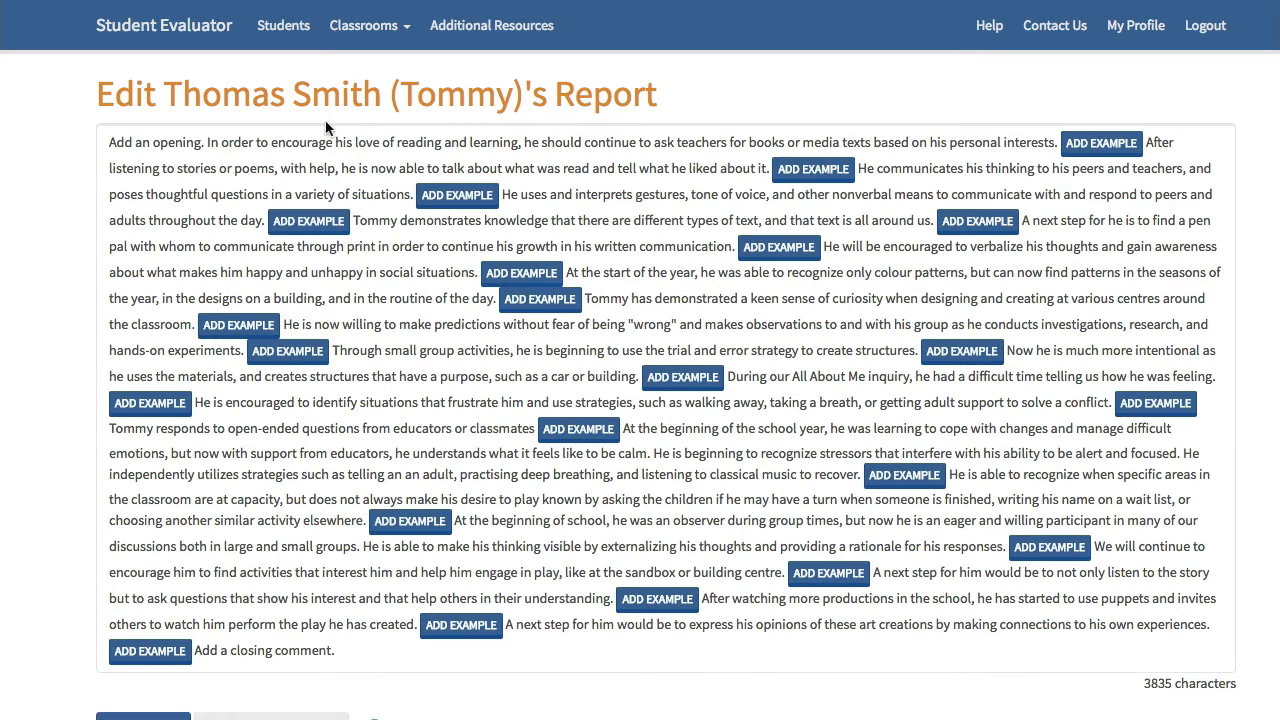
- Insert the word "Change" at the very beginning of the report text
left_click(110, 142)
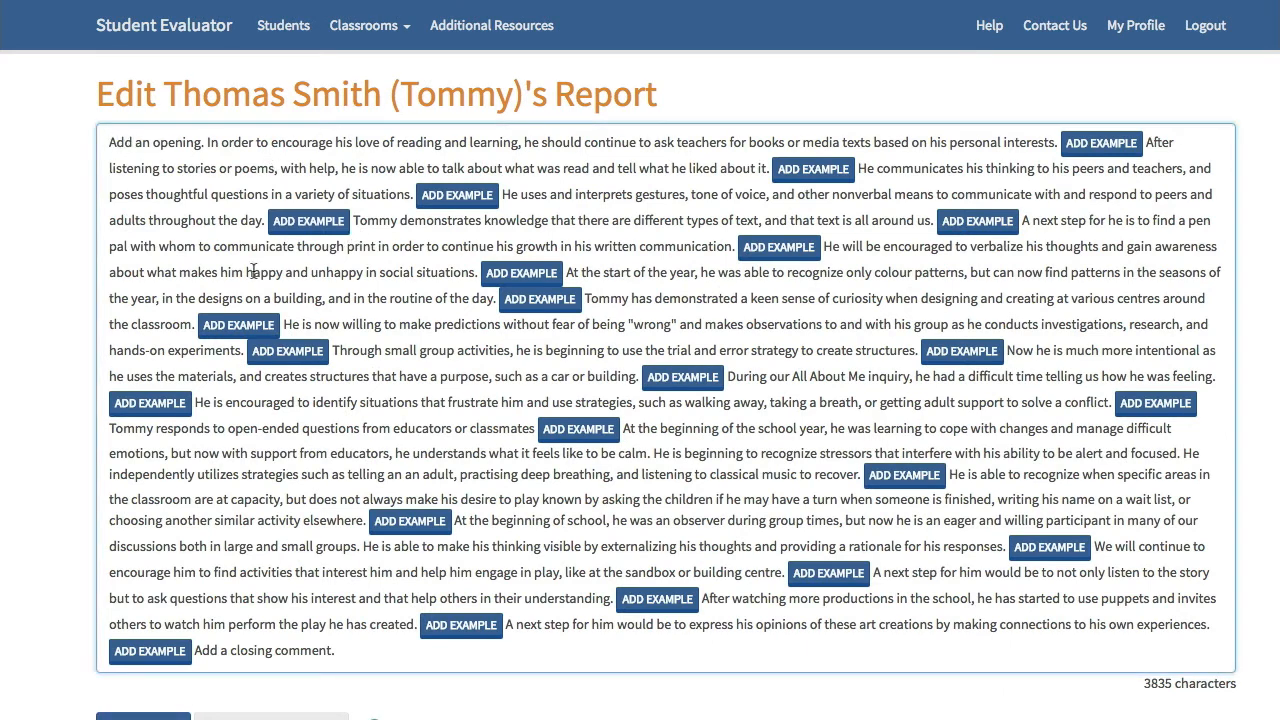
type("Change")
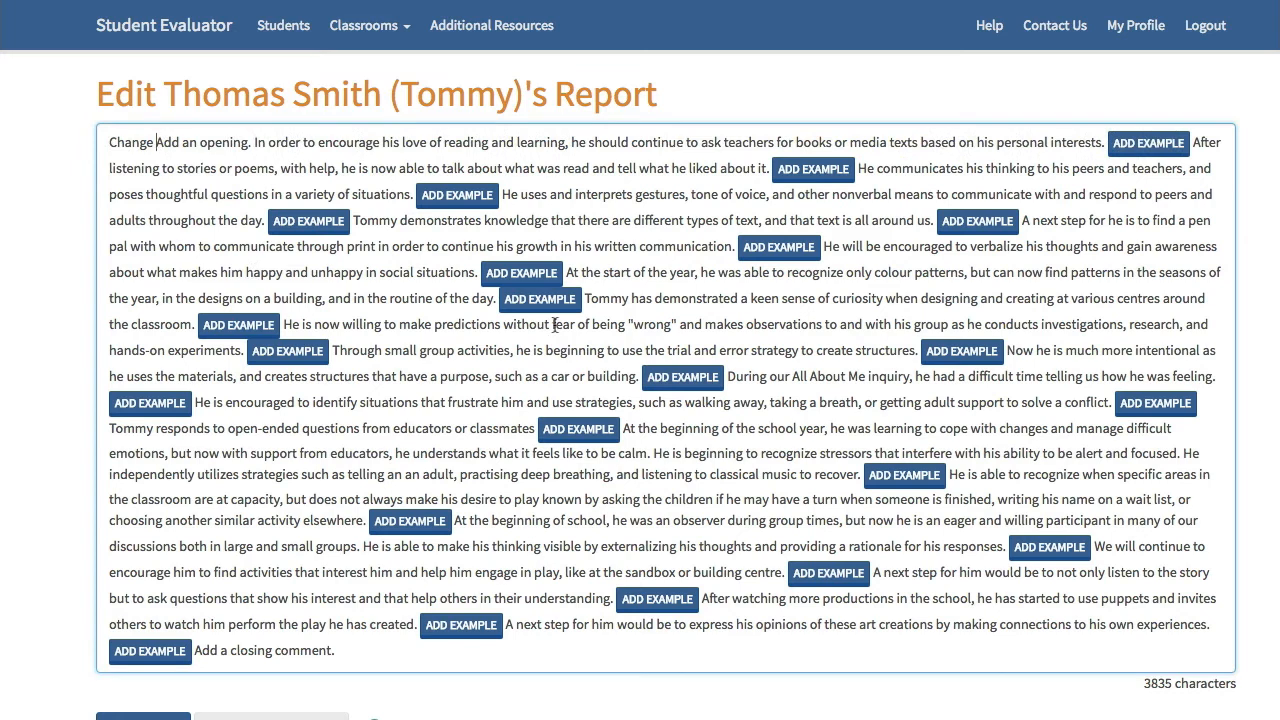
- Fill the first example placeholder, after the sentence about his personal interests, with the text "Add an example."
left_click(1150, 145)
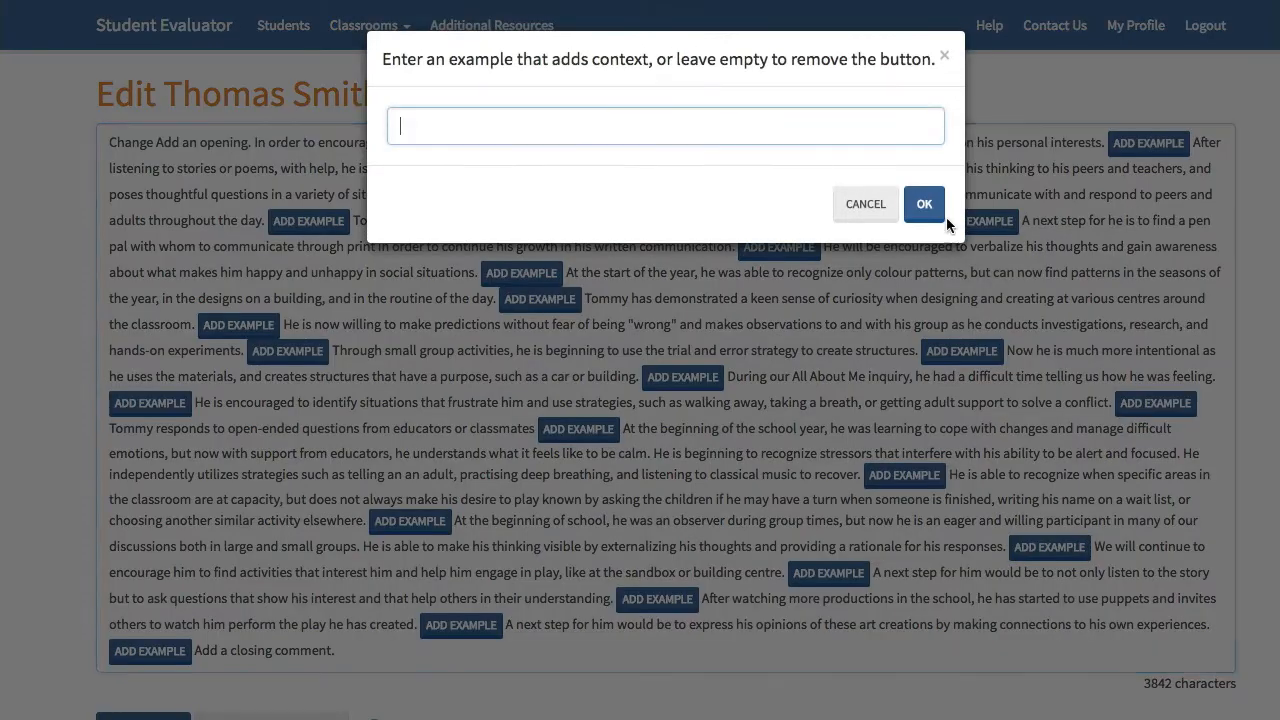
type("Add ")
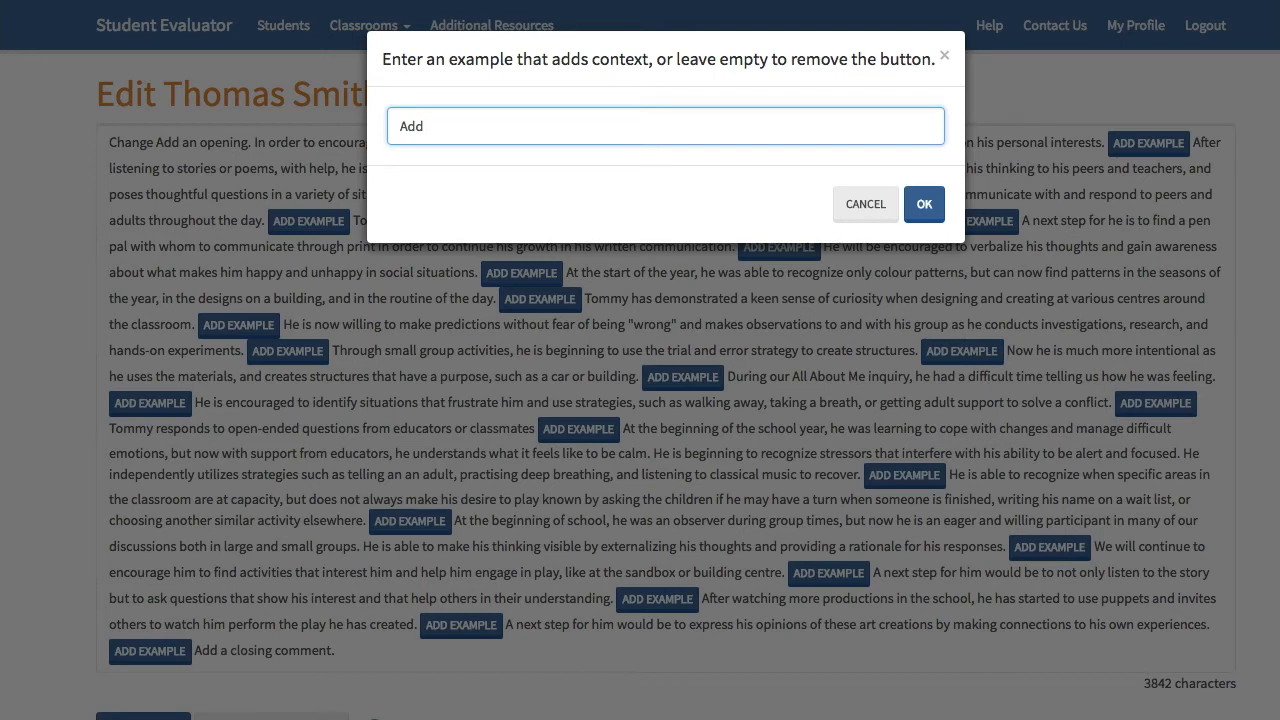
type("i")
key("BackSpace")
type("an example.")
left_click(924, 204)
left_click(1112, 141)
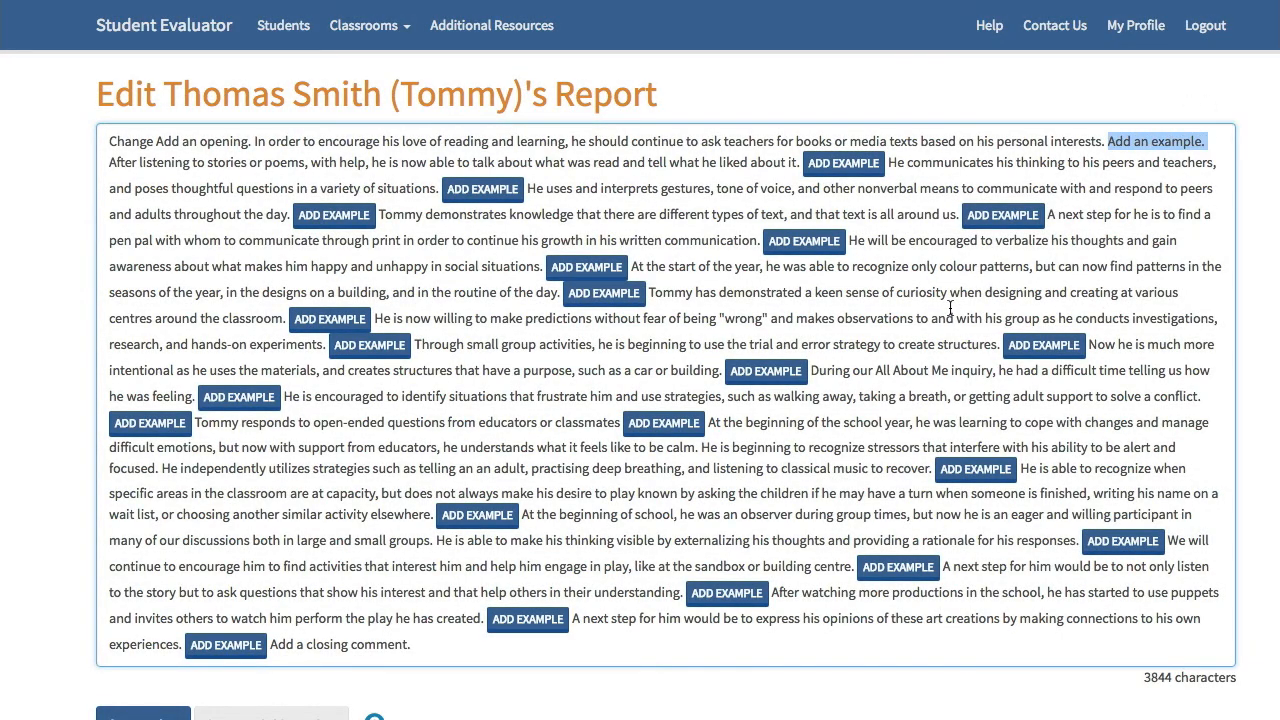
- Check the character count below the report text
scroll(950, 308, "down", 1)
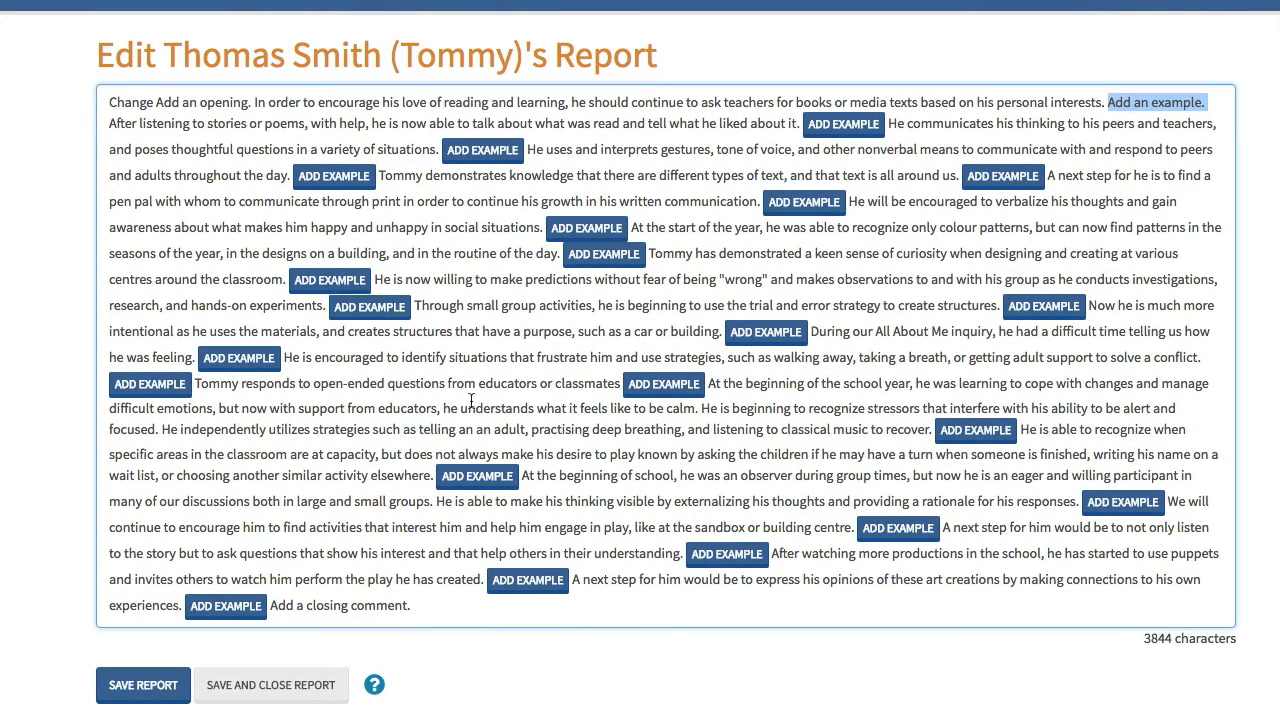
left_click(1010, 666)
left_click_drag(1138, 640, 1255, 648)
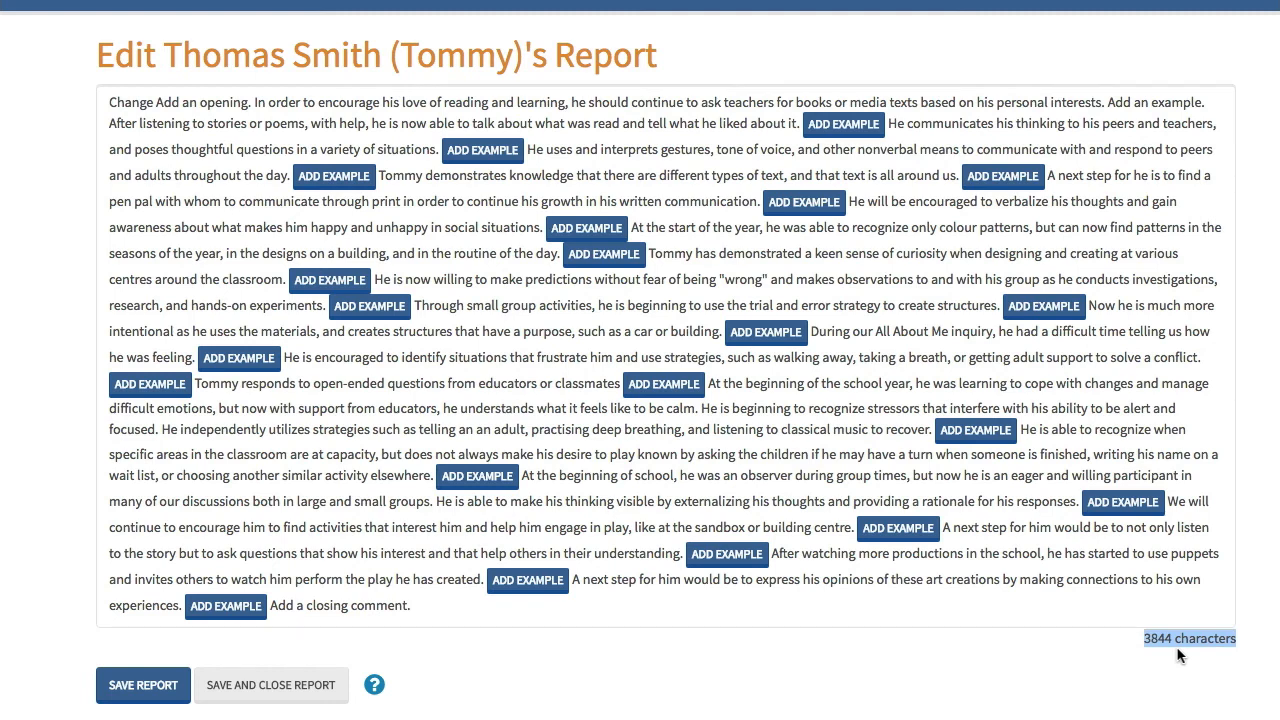
left_click(1030, 663)
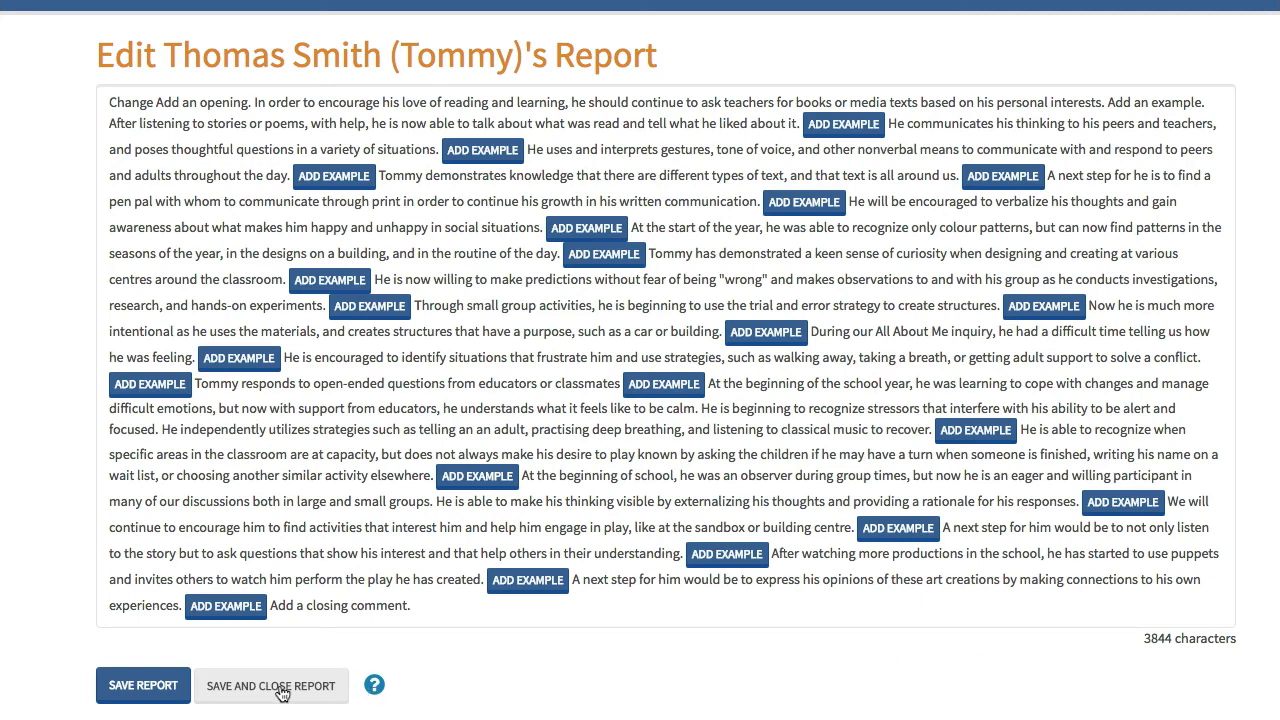
- Save the report while leaving it in progress, and reopen it for continued editing
left_click(125, 690)
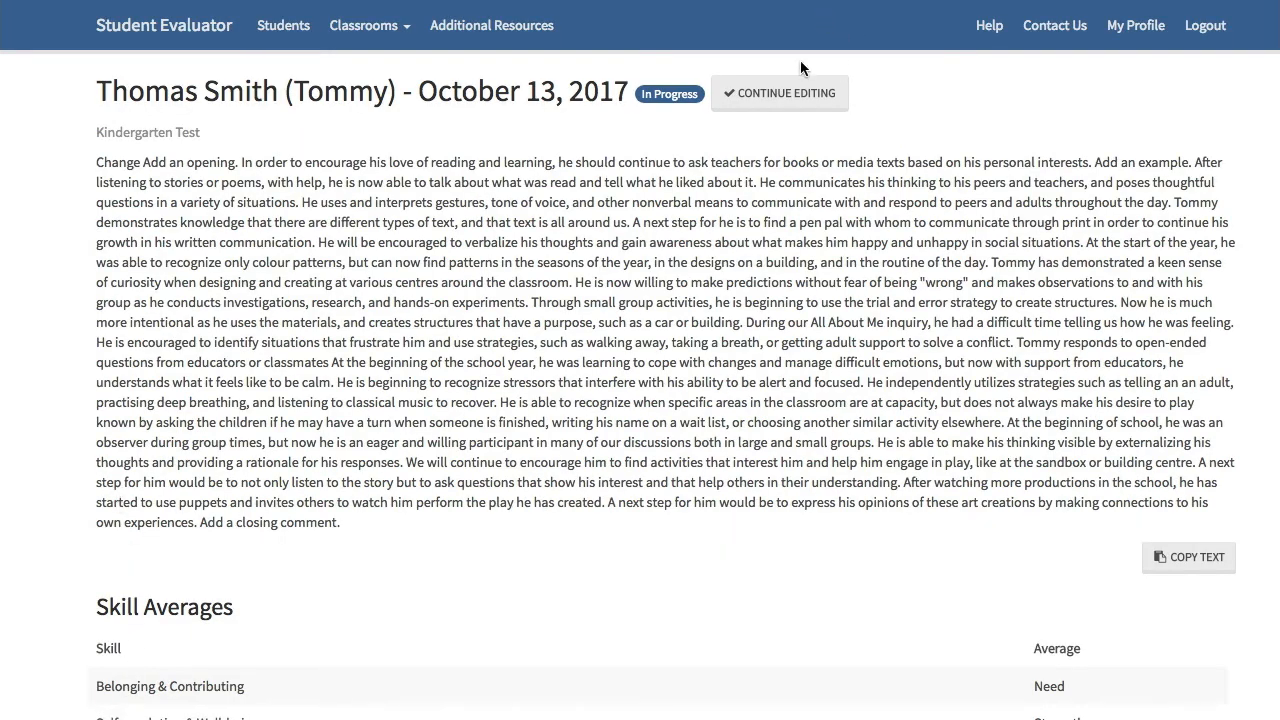
left_click(800, 94)
scroll(608, 300, "down", 1)
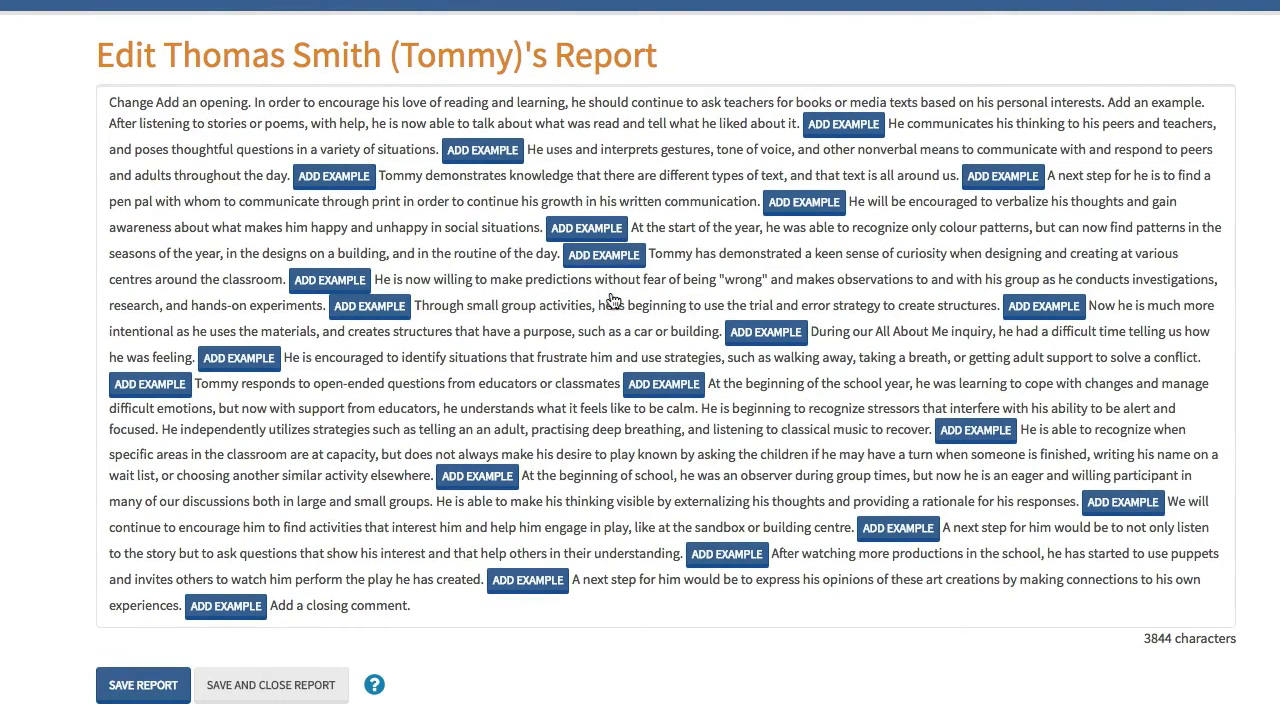
- Save and close the report, and copy its full text
left_click(281, 688)
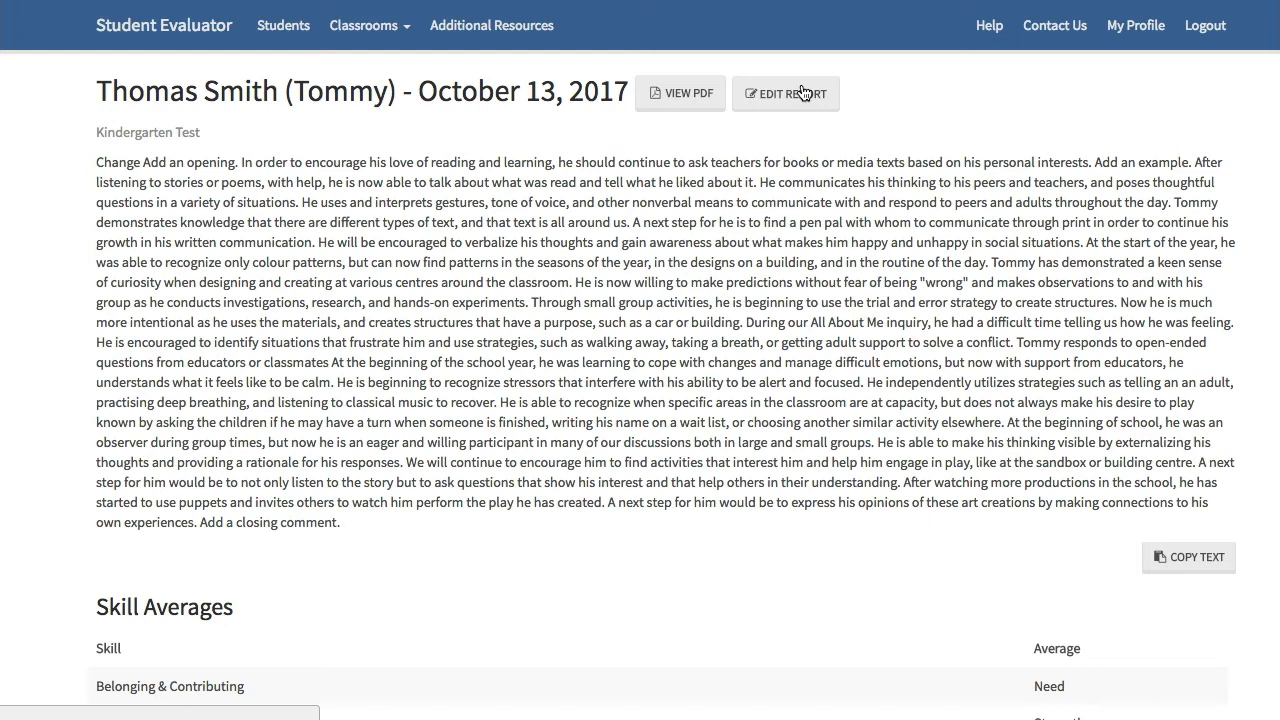
left_click(1205, 559)
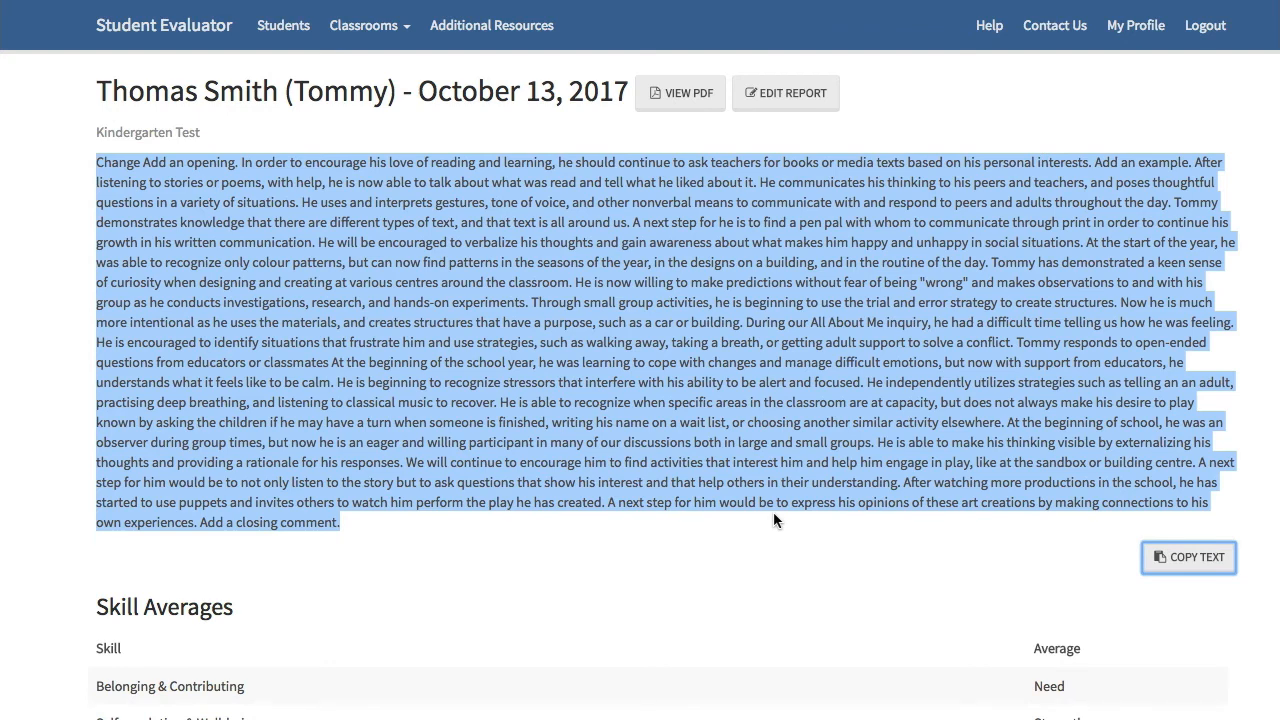
- Examine the skill averages and the question scores with their focuses below the report text
scroll(773, 515, "down", 5)
scroll(773, 515, "down", 2)
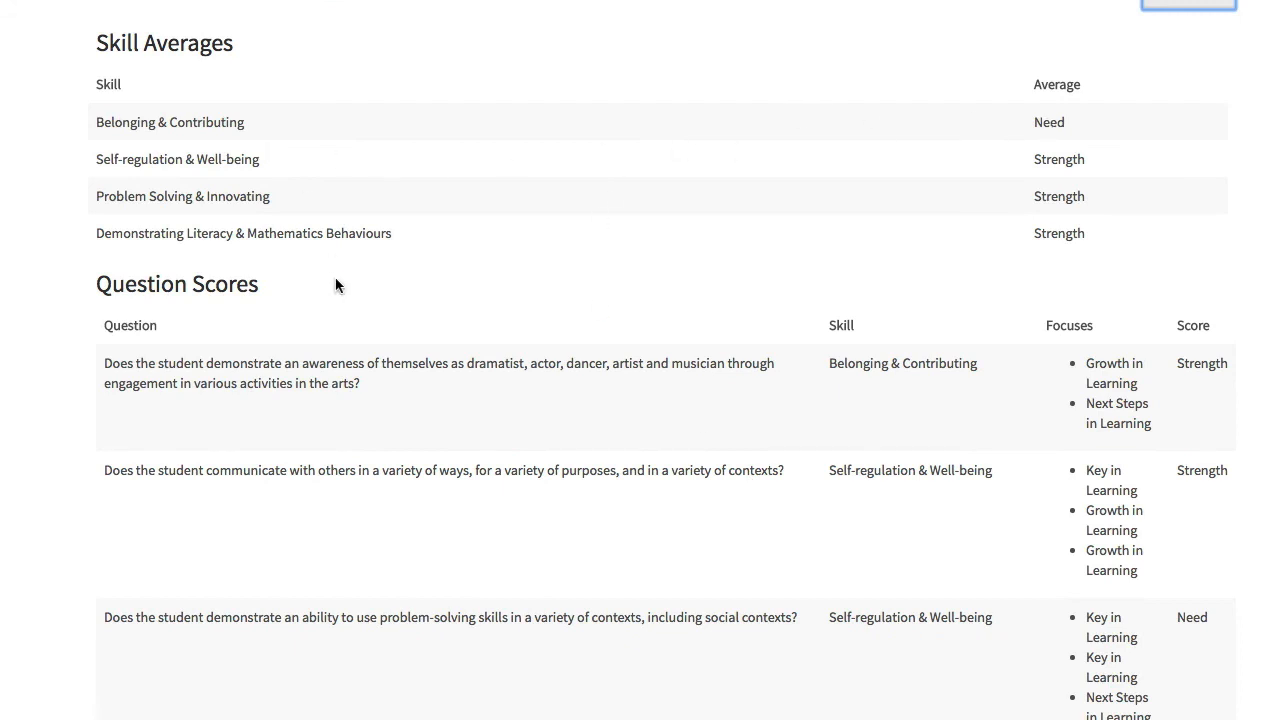
scroll(1025, 378, "down", 5)
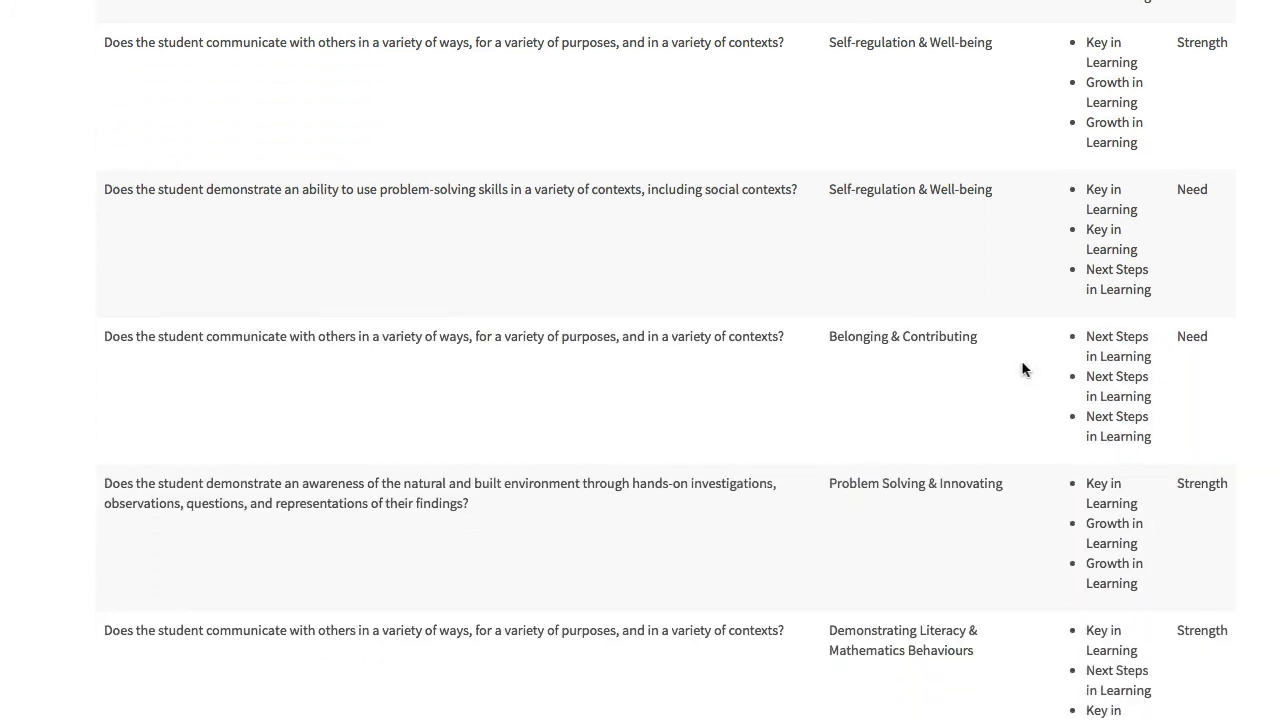
scroll(893, 215, "down", 4)
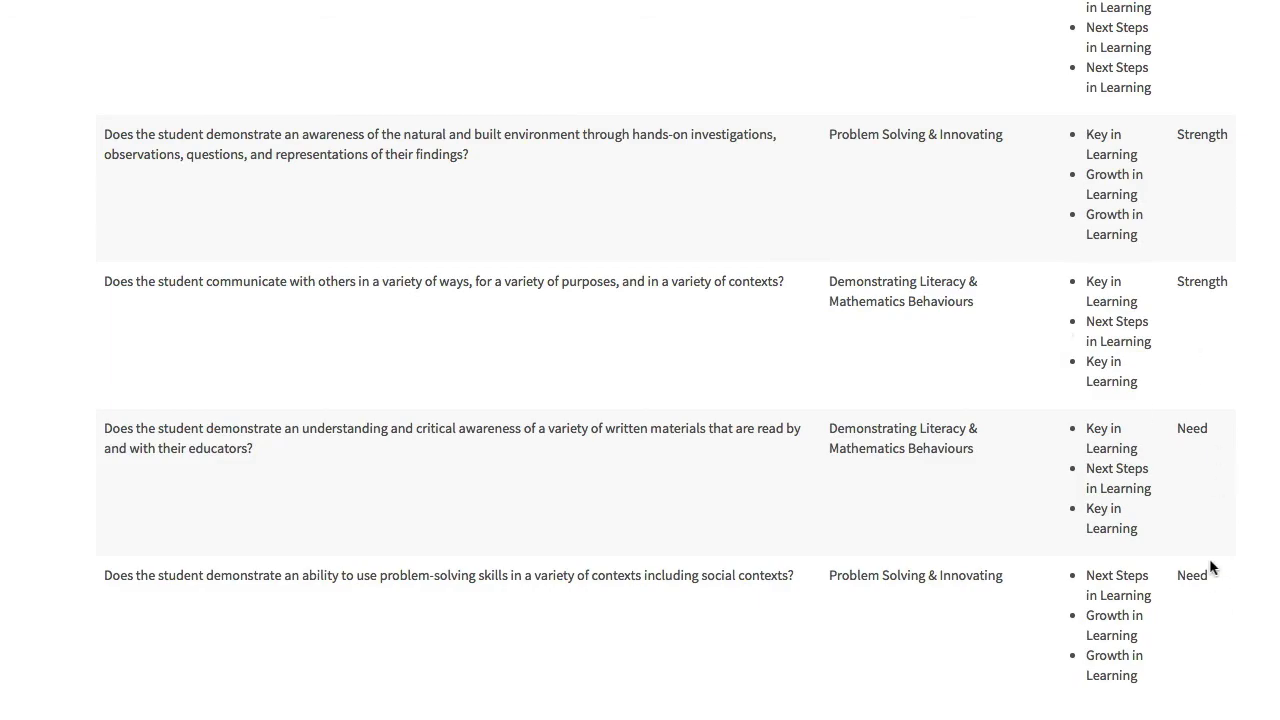
scroll(1209, 568, "up", 13)
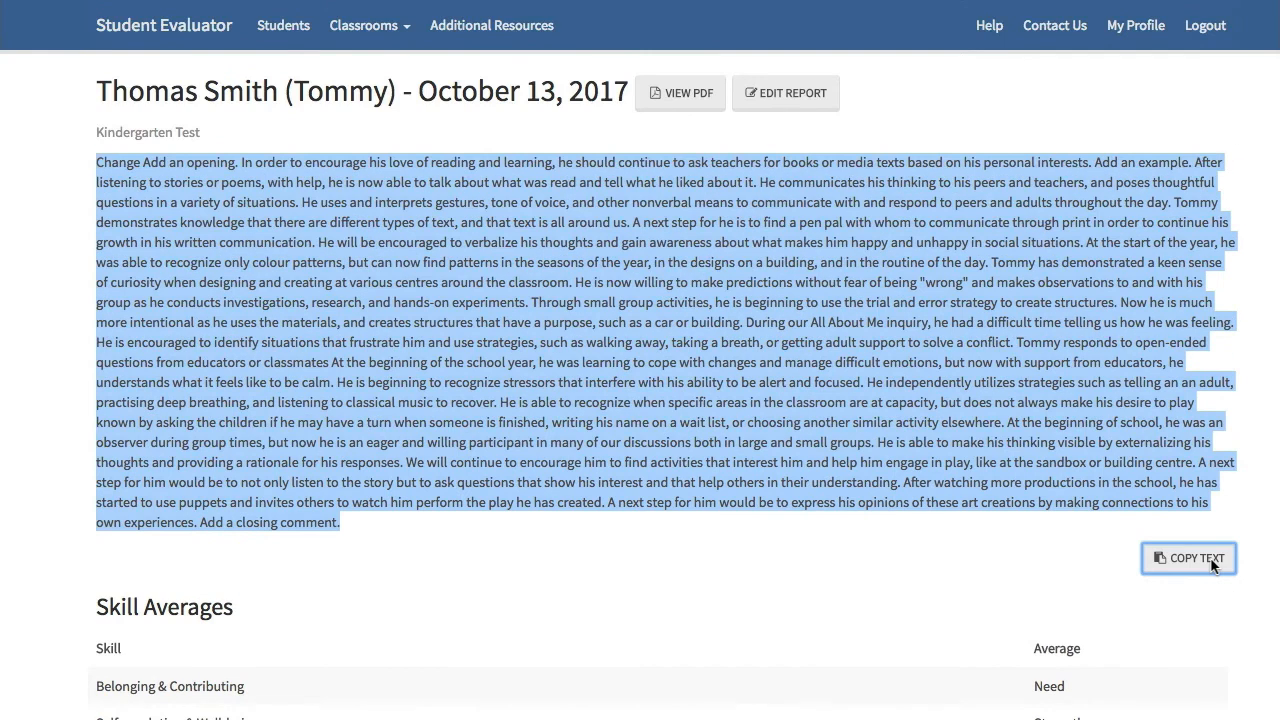